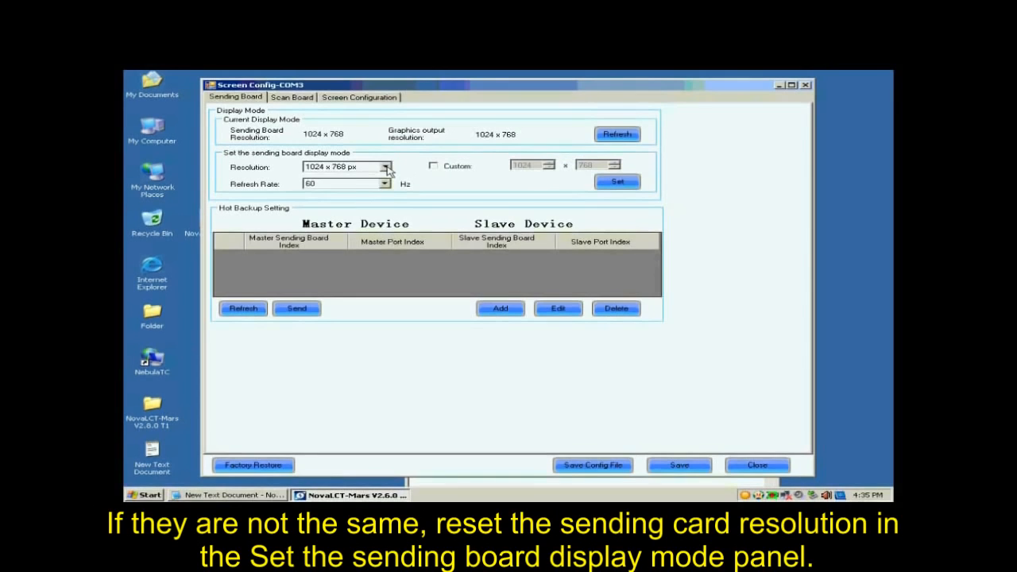
Set the sending board's display mode resolution to 1024 x 768 px and apply it
{"action": "left_click", "coordinate": [386, 169]}
{"action": "left_click", "coordinate": [362, 178]}
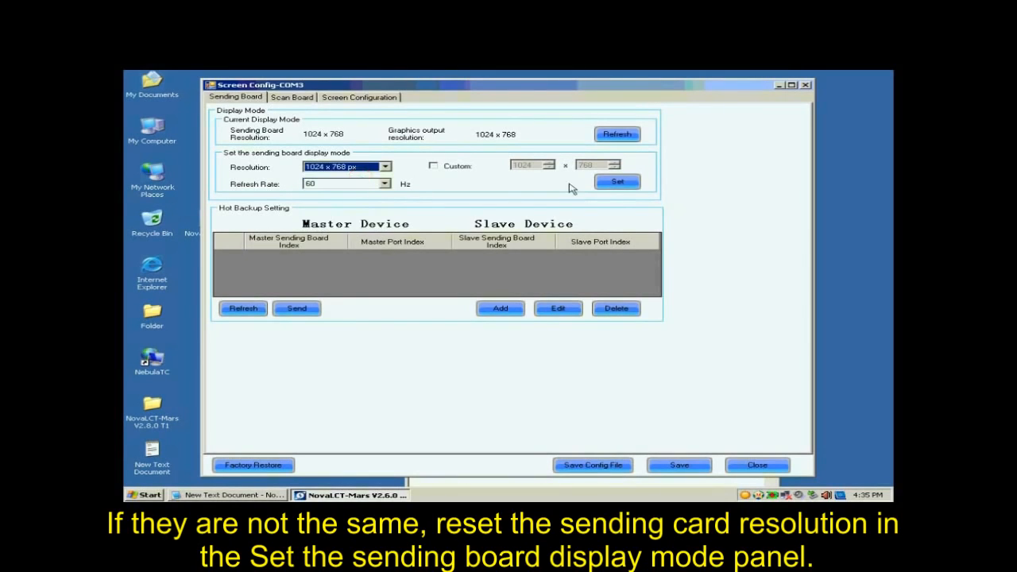
{"action": "left_click", "coordinate": [618, 182]}
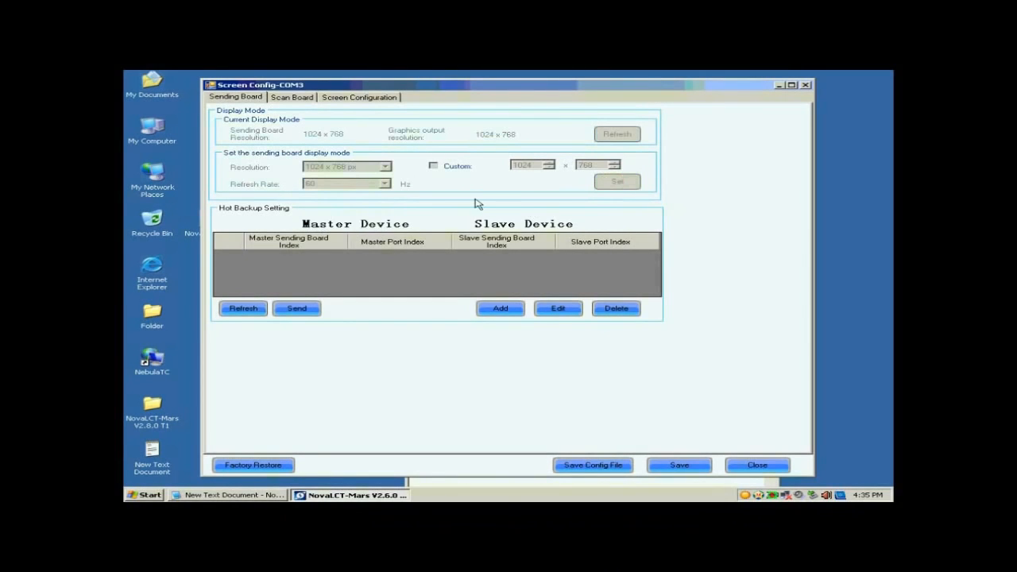
Start the scan board's Smart Setting procedure with Option 1: Smart setting
{"action": "left_click", "coordinate": [286, 98]}
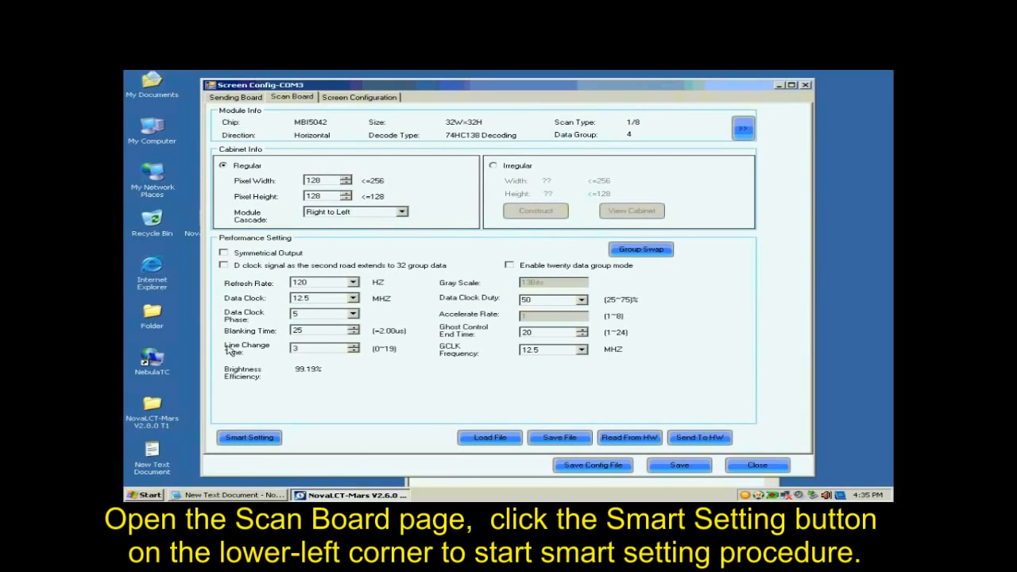
{"action": "left_click", "coordinate": [252, 438]}
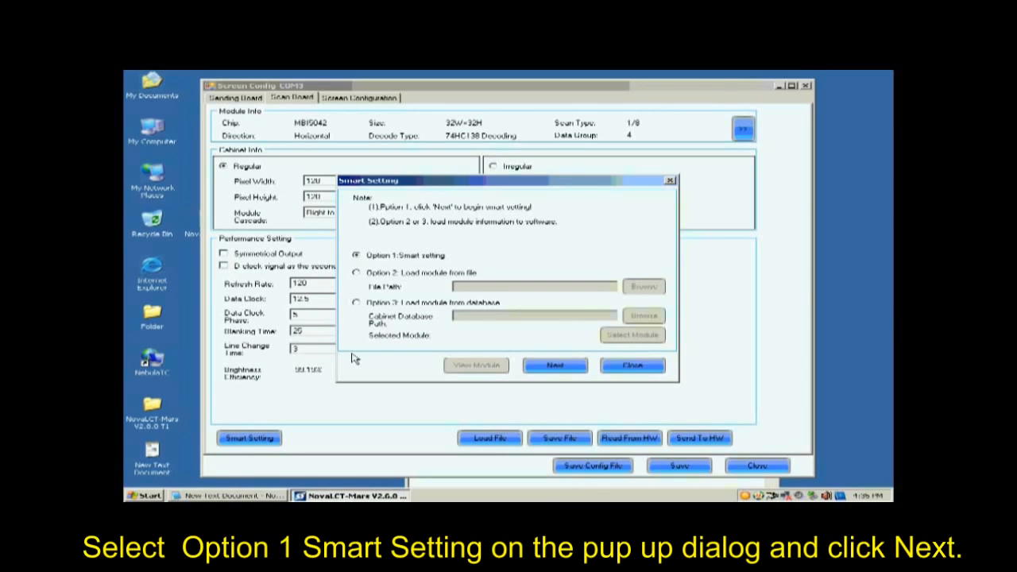
{"action": "left_click", "coordinate": [548, 365]}
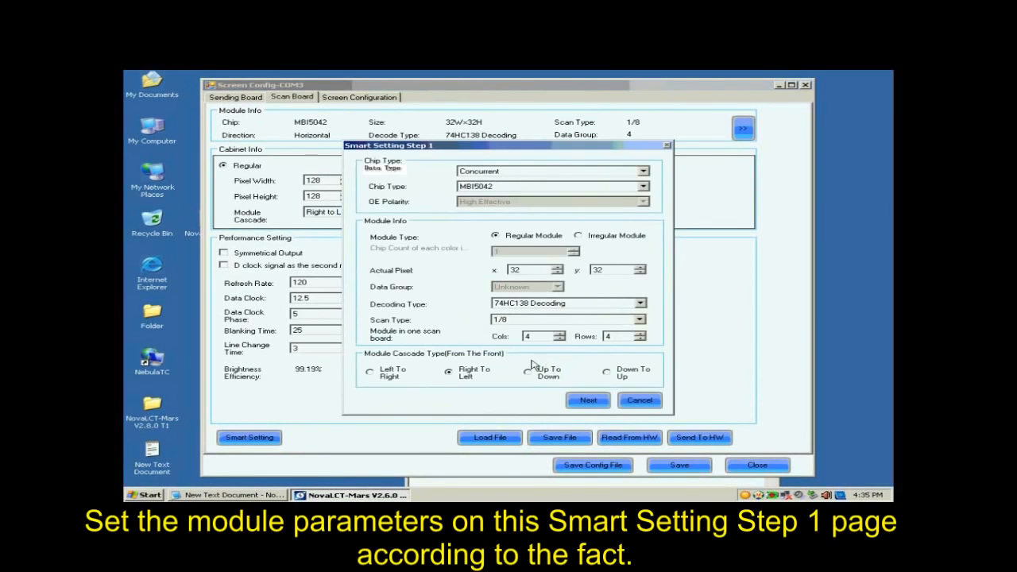
Choose Concurrent as the data type and MBI5036 as the chip type for the module
{"action": "left_click", "coordinate": [511, 174]}
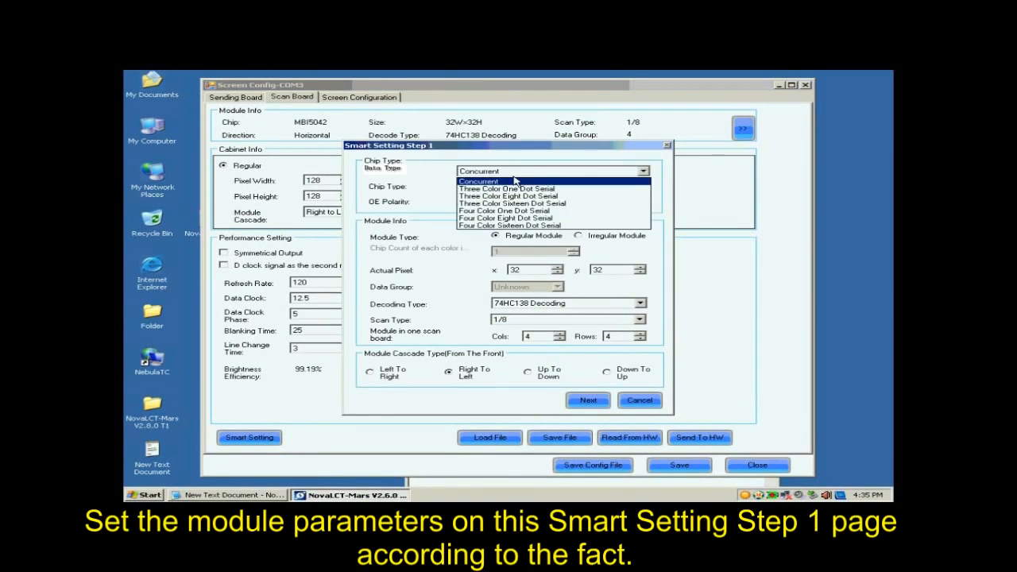
{"action": "left_click", "coordinate": [511, 181]}
{"action": "left_click", "coordinate": [511, 186]}
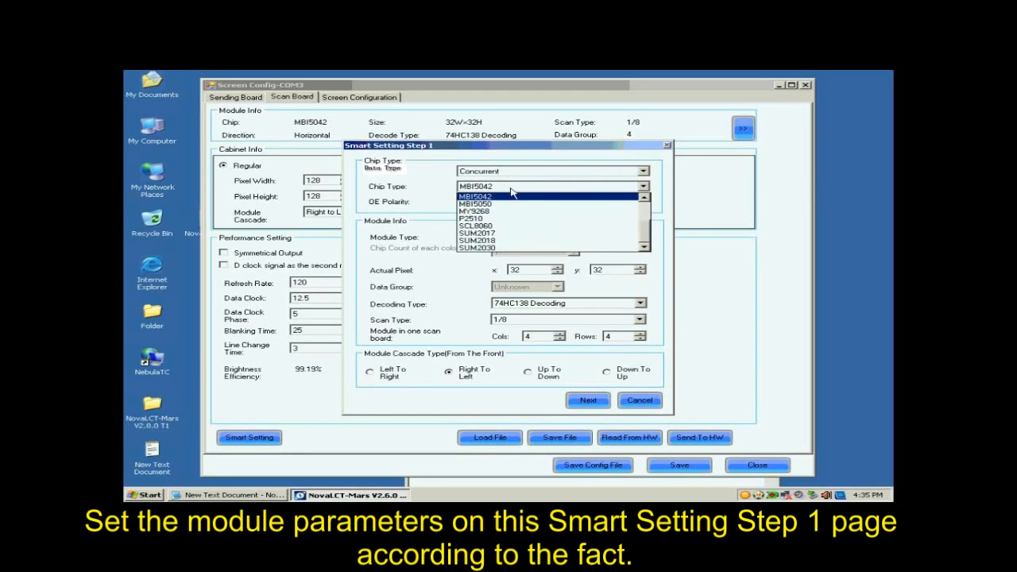
{"action": "left_click_drag", "start_coordinate": [644, 235], "coordinate": [643, 209]}
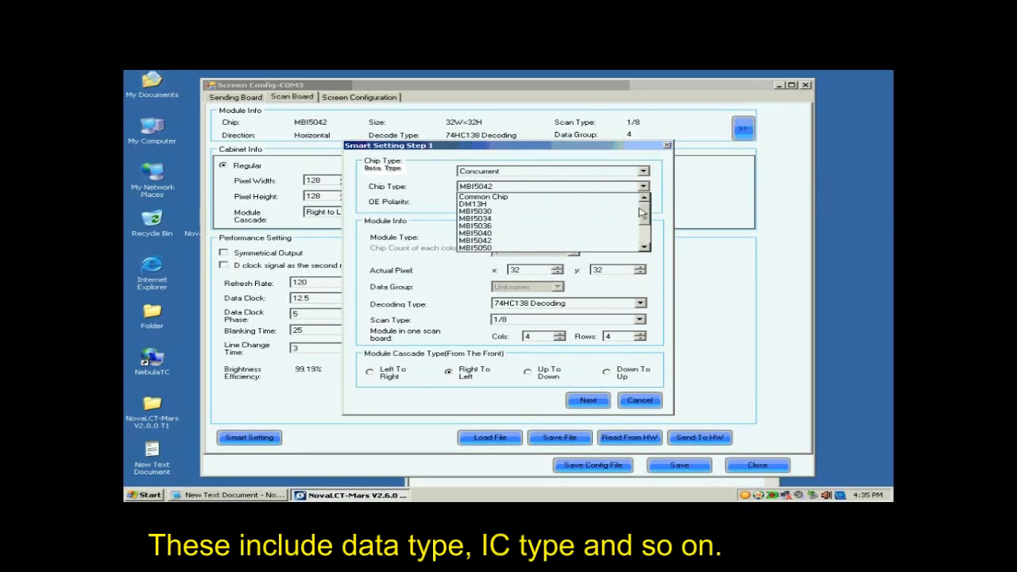
{"action": "left_click", "coordinate": [516, 227]}
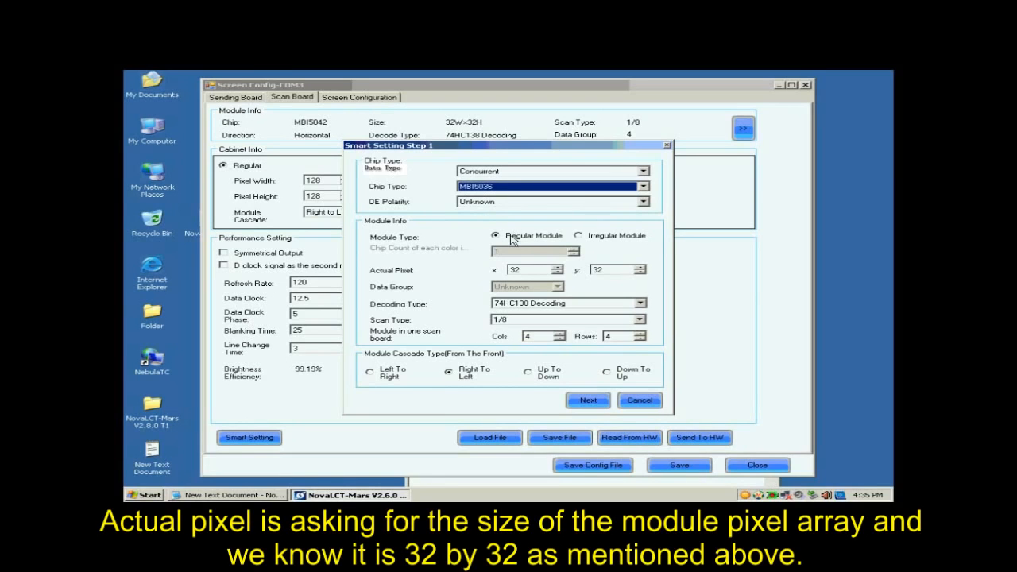
Define a Regular Module with 74HC138 Decoding and the scan type Unknown
{"action": "left_click", "coordinate": [513, 235]}
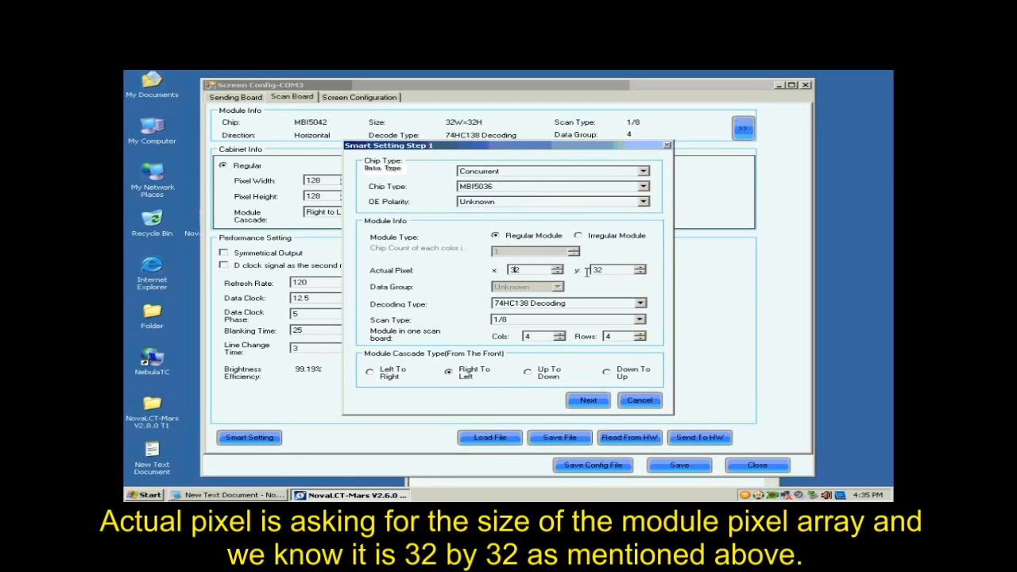
{"action": "left_click", "coordinate": [539, 305]}
{"action": "left_click", "coordinate": [539, 321]}
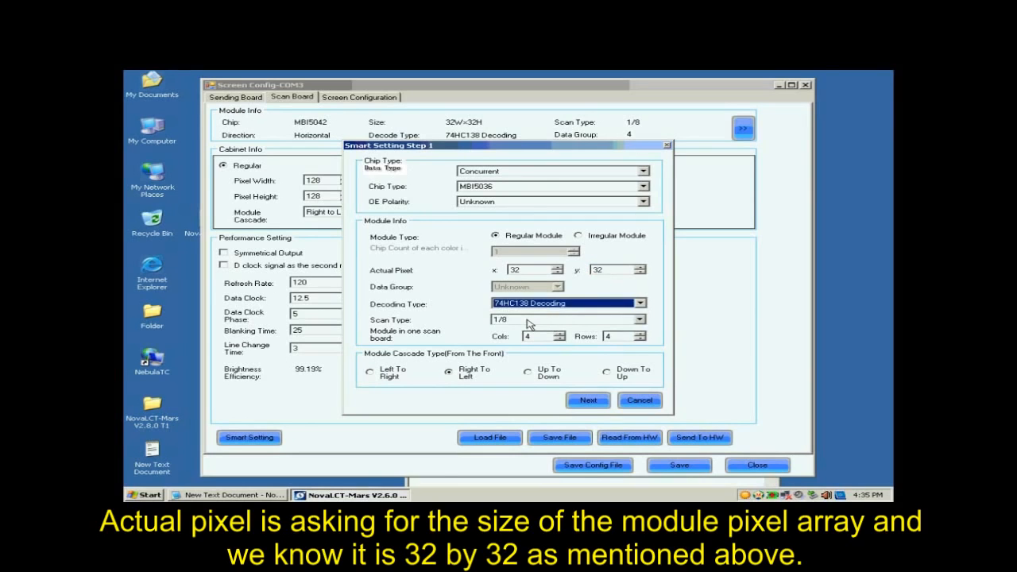
{"action": "left_click", "coordinate": [526, 320]}
{"action": "left_click", "coordinate": [527, 330]}
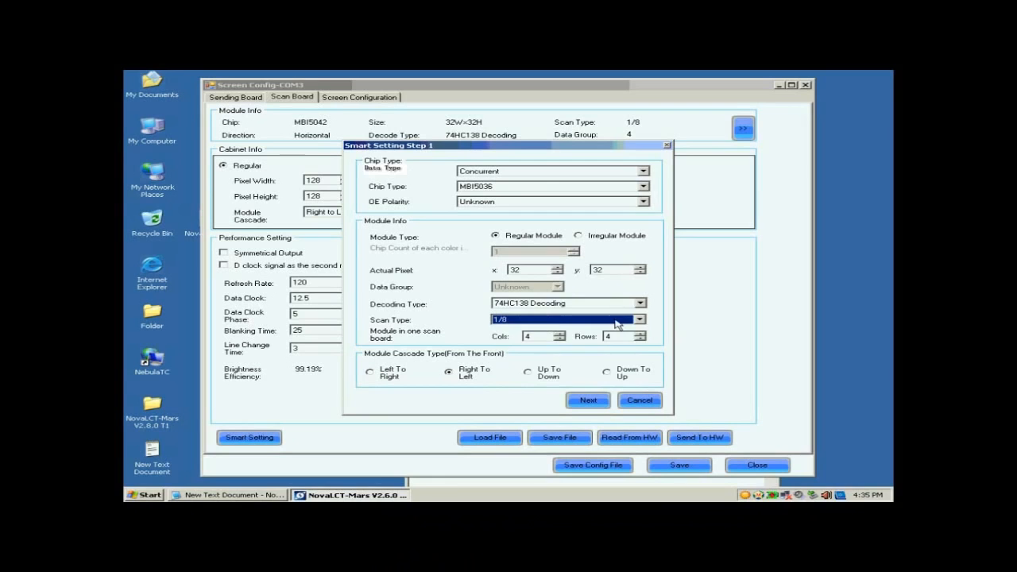
{"action": "left_click", "coordinate": [616, 321]}
{"action": "left_click_drag", "start_coordinate": [642, 365], "coordinate": [638, 337]}
{"action": "left_click", "coordinate": [601, 331]}
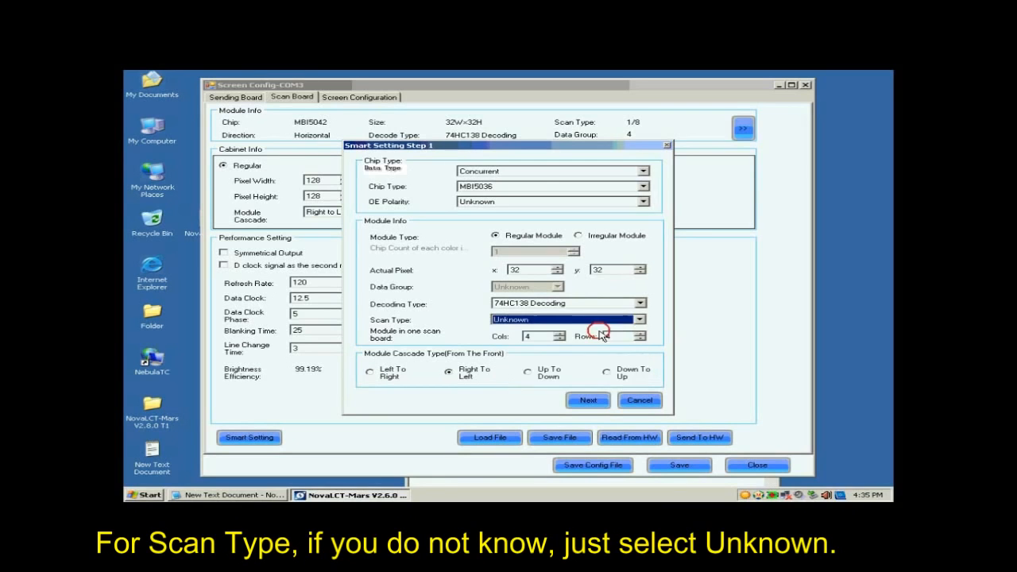
Set the modules in one scan board to 1 column and 1 row, cascaded Right To Left, and continue to Step 2
{"action": "left_click", "coordinate": [549, 336]}
{"action": "left_click_drag", "start_coordinate": [549, 336], "coordinate": [515, 339]}
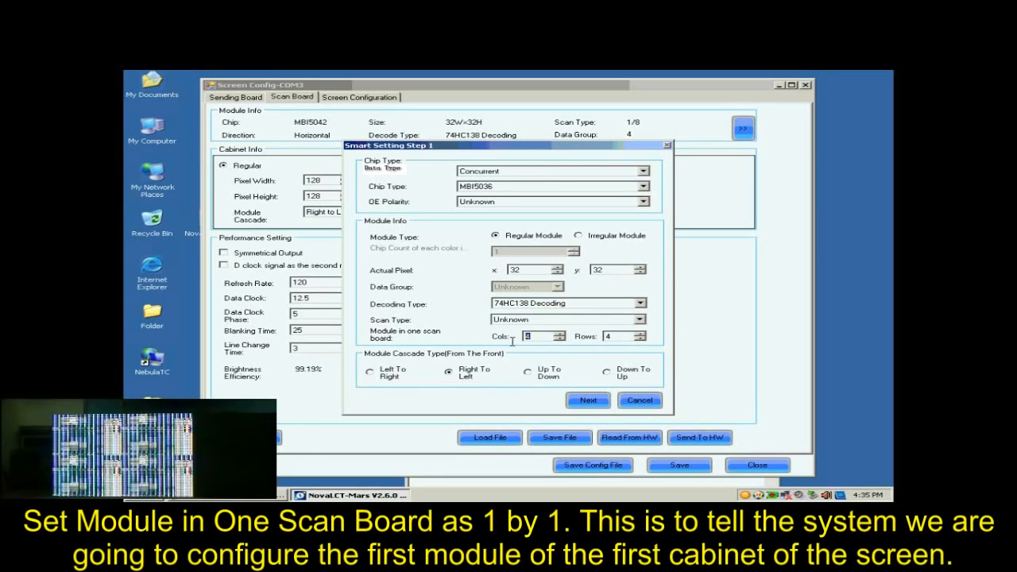
{"action": "type", "text": "1"}
{"action": "left_click_drag", "start_coordinate": [612, 336], "coordinate": [603, 337]}
{"action": "type", "text": "1"}
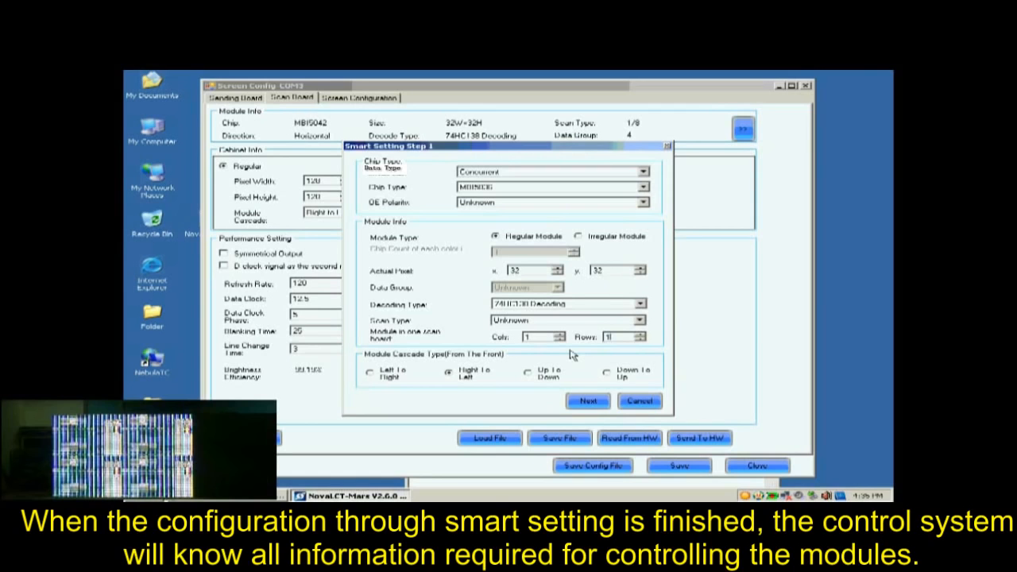
{"action": "left_click", "coordinate": [464, 374]}
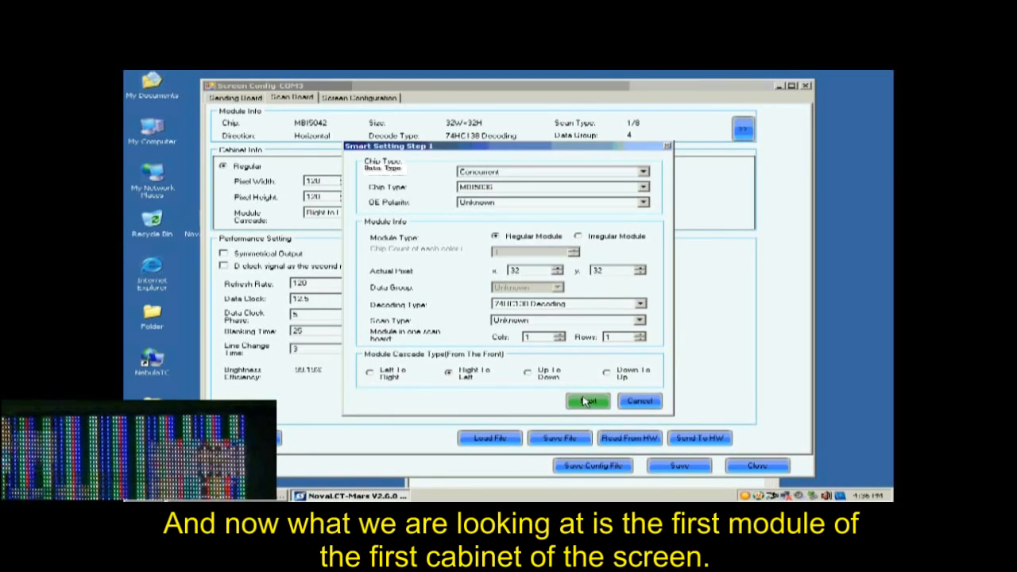
{"action": "left_click", "coordinate": [586, 400]}
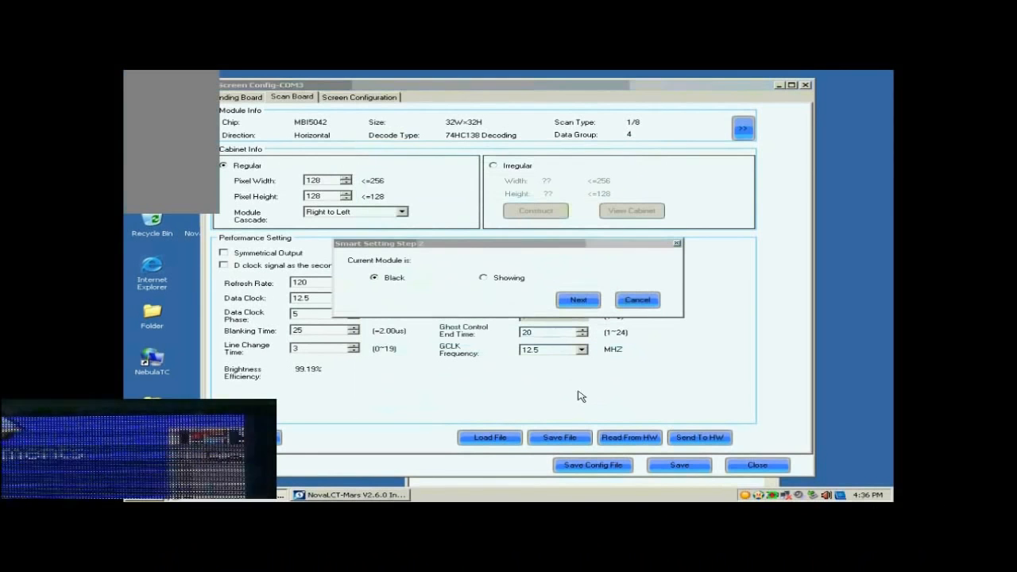
Declare the current module Black, then check statuses 2 to 4 against Green, Blue and Red B Or Black and accept the colors
{"action": "left_click", "coordinate": [574, 303]}
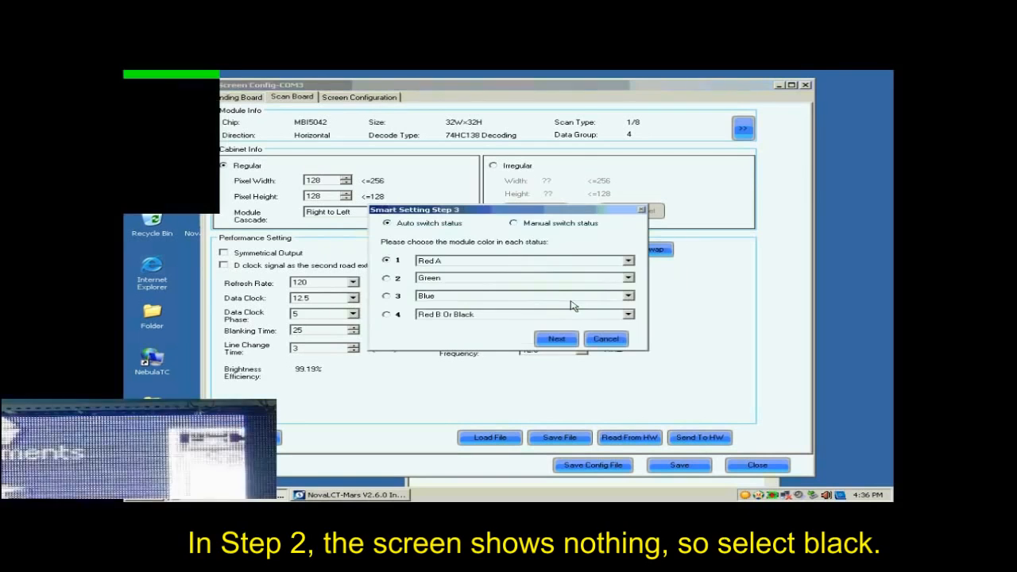
{"action": "left_click", "coordinate": [387, 278]}
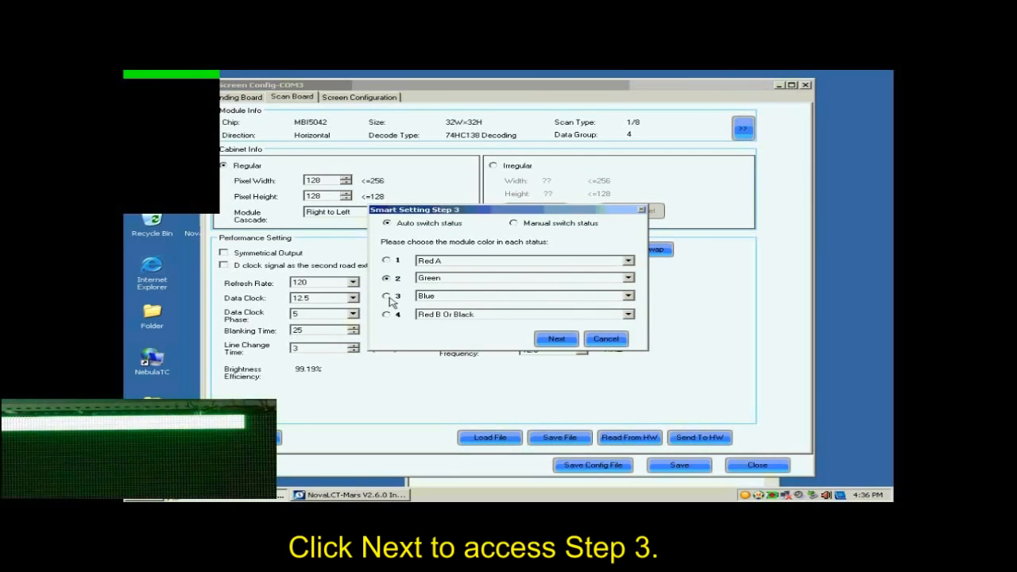
{"action": "left_click", "coordinate": [387, 296]}
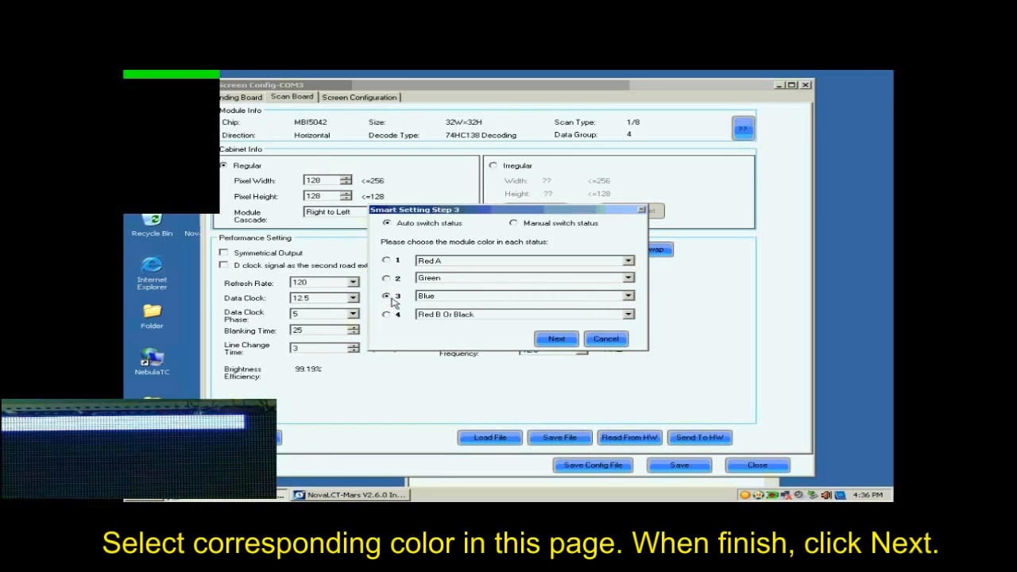
{"action": "left_click", "coordinate": [387, 314]}
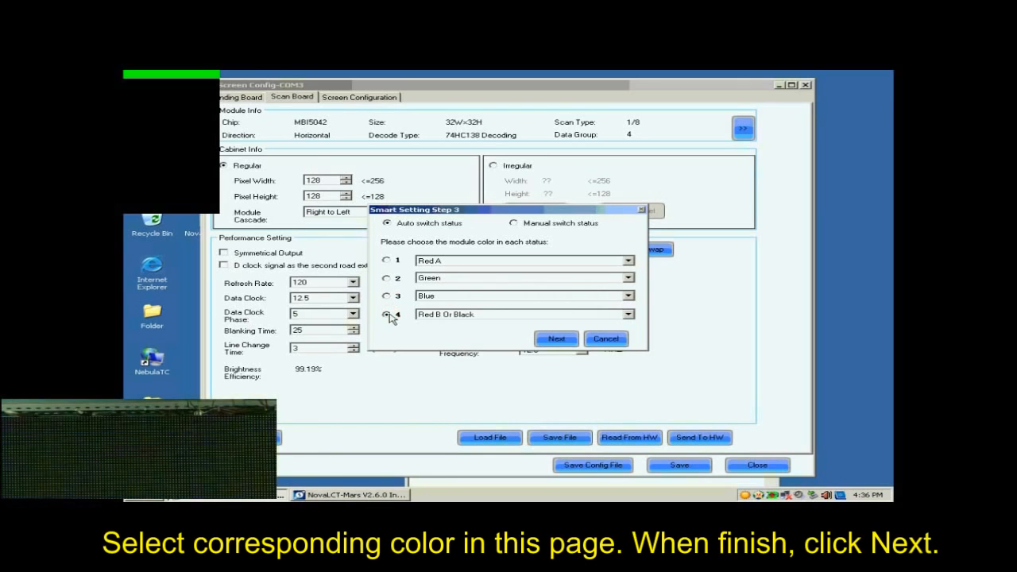
{"action": "left_click", "coordinate": [556, 340]}
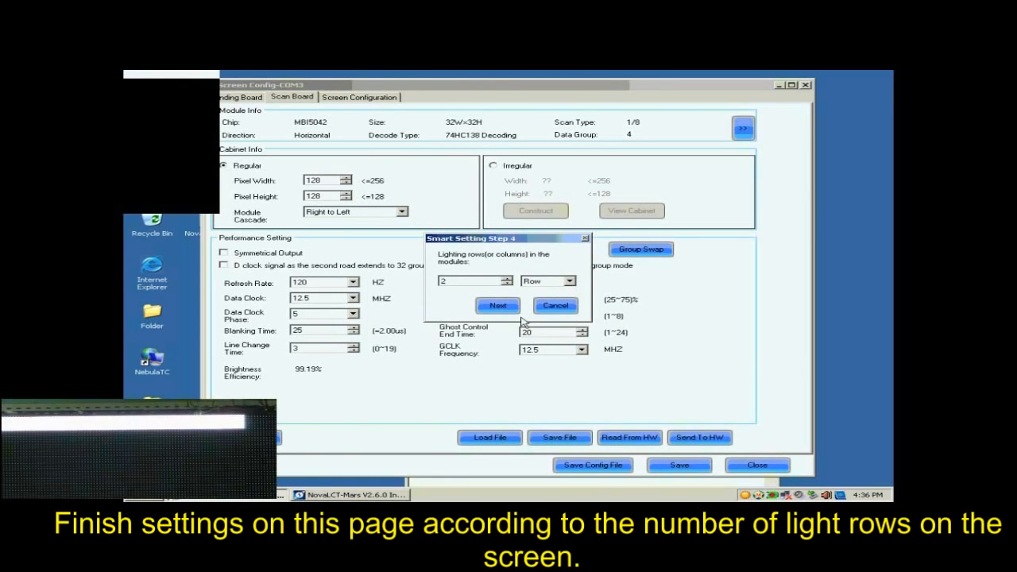
Set the number of lighting rows to 8 in Step 4 and to 1 in Step 5
{"action": "left_click", "coordinate": [466, 282]}
{"action": "left_click_drag", "start_coordinate": [467, 282], "coordinate": [406, 278]}
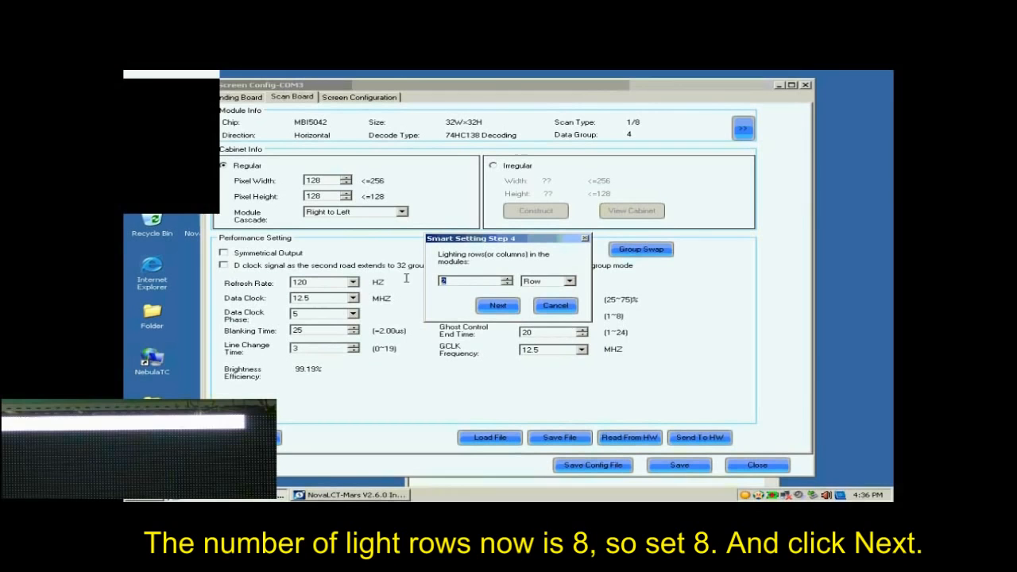
{"action": "left_click", "coordinate": [499, 306]}
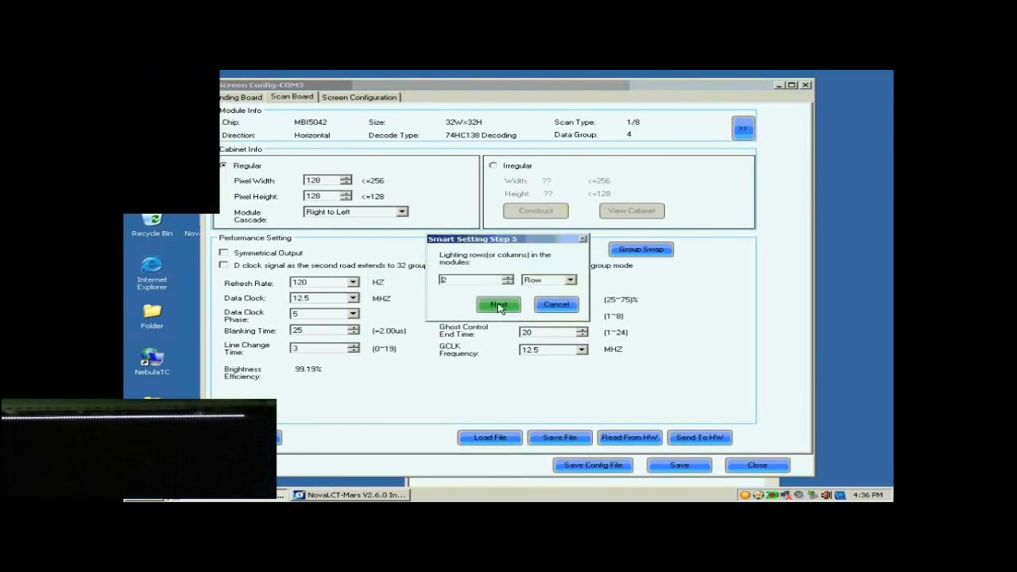
{"action": "left_click_drag", "start_coordinate": [486, 281], "coordinate": [429, 284]}
{"action": "type", "text": "1"}
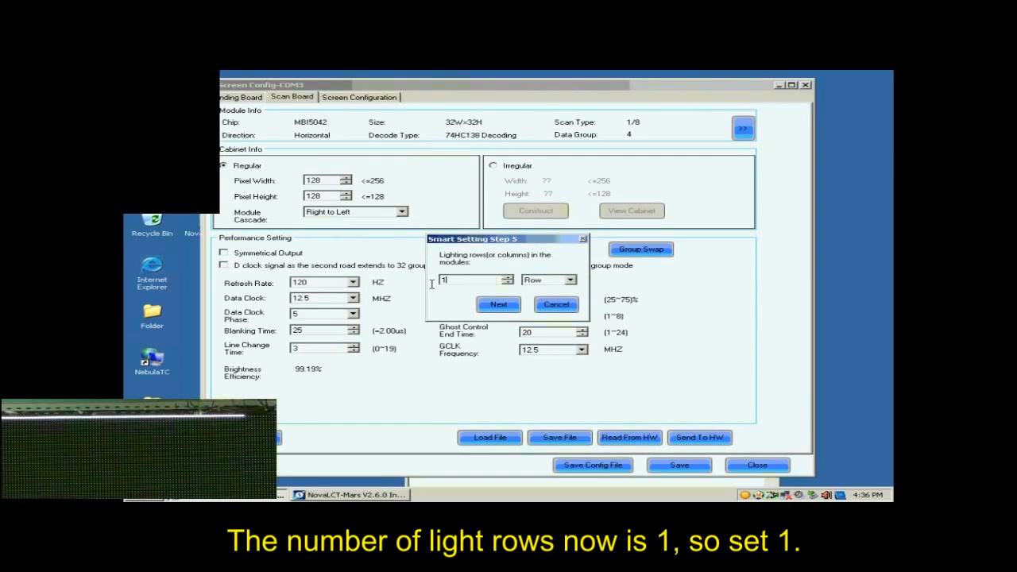
{"action": "left_click", "coordinate": [498, 305]}
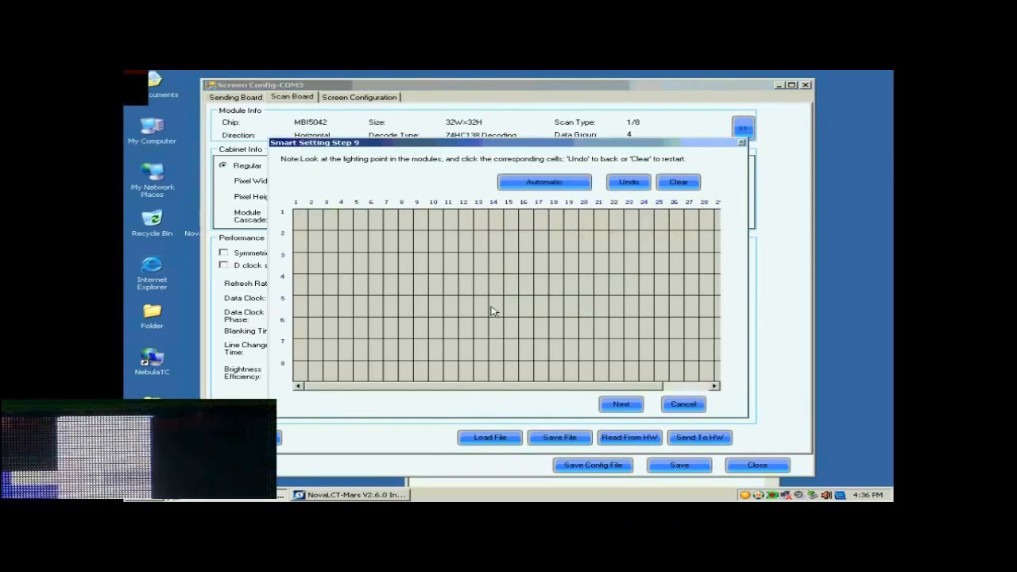
Trace the lighting points along grid row 1 from column 1 to column 17, and complete the row with Automatic
{"action": "left_click", "coordinate": [303, 224]}
{"action": "left_click", "coordinate": [316, 220]}
{"action": "left_click", "coordinate": [332, 225]}
{"action": "left_click", "coordinate": [346, 224]}
{"action": "left_click", "coordinate": [360, 225]}
{"action": "left_click", "coordinate": [376, 224]}
{"action": "left_click", "coordinate": [393, 225]}
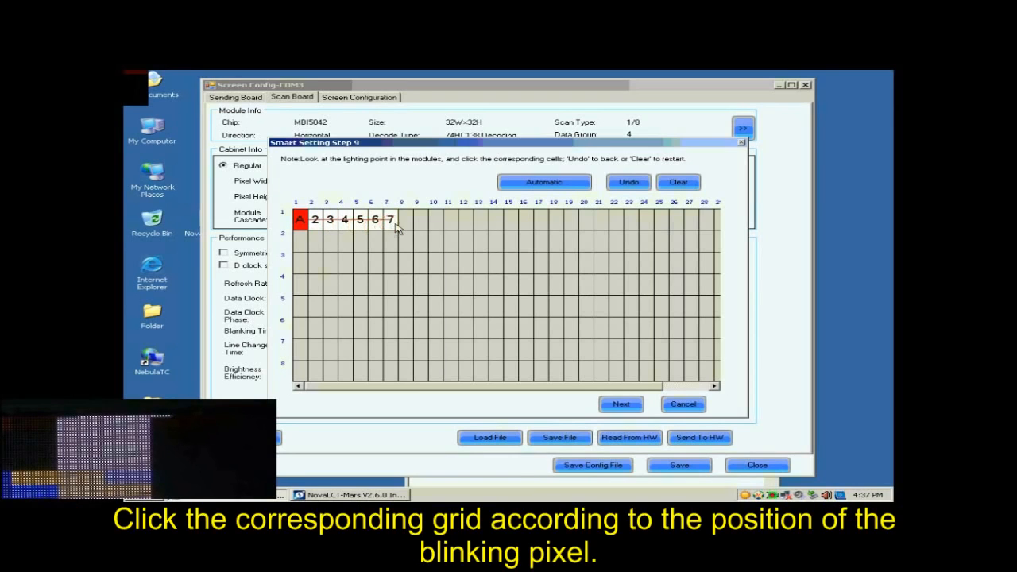
{"action": "left_click", "coordinate": [406, 224]}
{"action": "left_click", "coordinate": [421, 224]}
{"action": "left_click", "coordinate": [436, 225]}
{"action": "left_click", "coordinate": [450, 225]}
{"action": "left_click", "coordinate": [464, 224]}
{"action": "left_click", "coordinate": [480, 225]}
{"action": "left_click", "coordinate": [494, 225]}
{"action": "left_click", "coordinate": [509, 225]}
{"action": "left_click", "coordinate": [525, 225]}
{"action": "left_click", "coordinate": [539, 225]}
{"action": "left_click", "coordinate": [543, 184]}
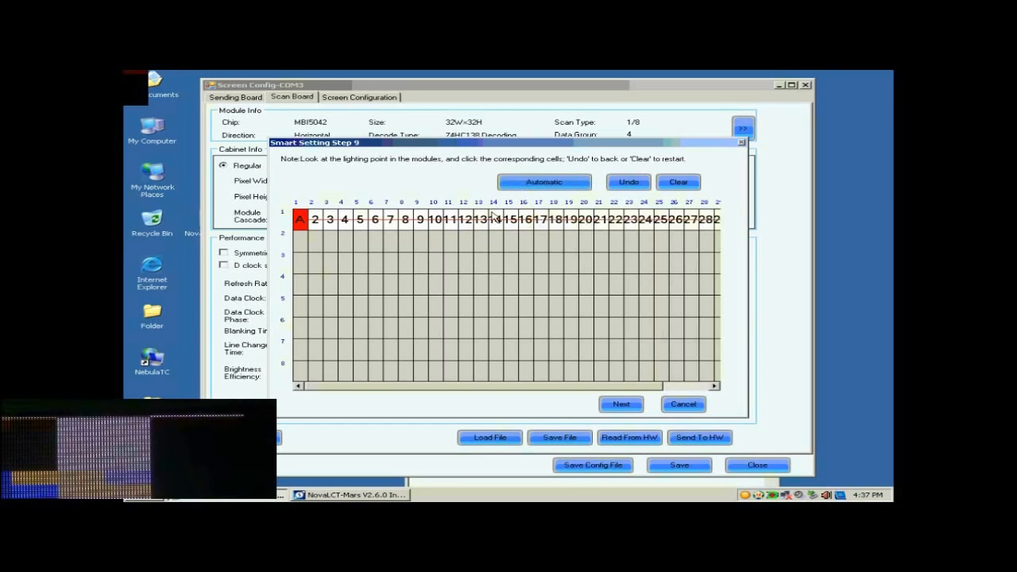
Mark the lighting points in column 1 for rows 2 through 8 and acknowledge the finished run line table
{"action": "left_click", "coordinate": [301, 241]}
{"action": "left_click", "coordinate": [302, 262]}
{"action": "left_click", "coordinate": [299, 284]}
{"action": "left_click", "coordinate": [299, 305]}
{"action": "left_click", "coordinate": [296, 327]}
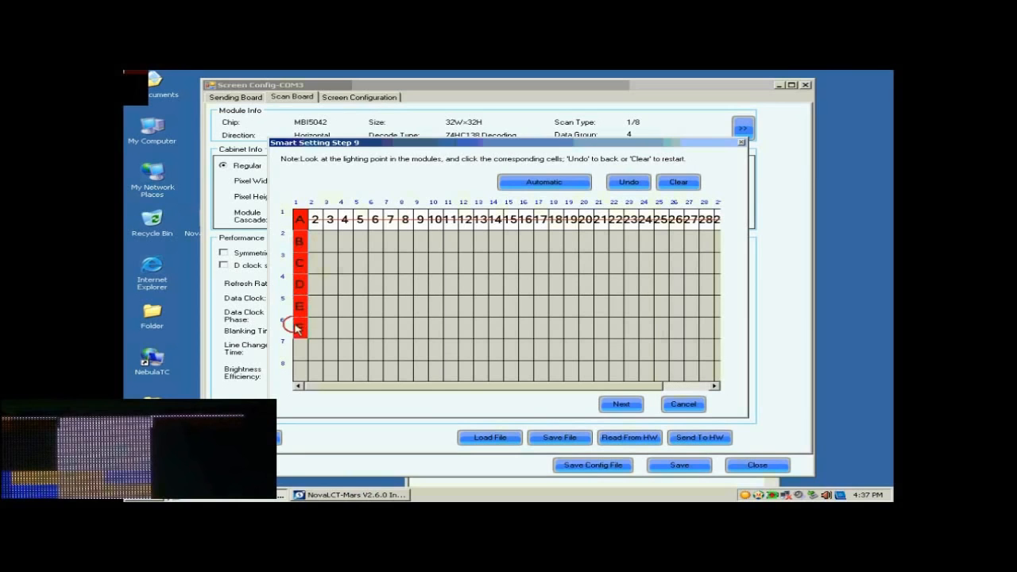
{"action": "left_click", "coordinate": [298, 350]}
{"action": "left_click", "coordinate": [298, 371]}
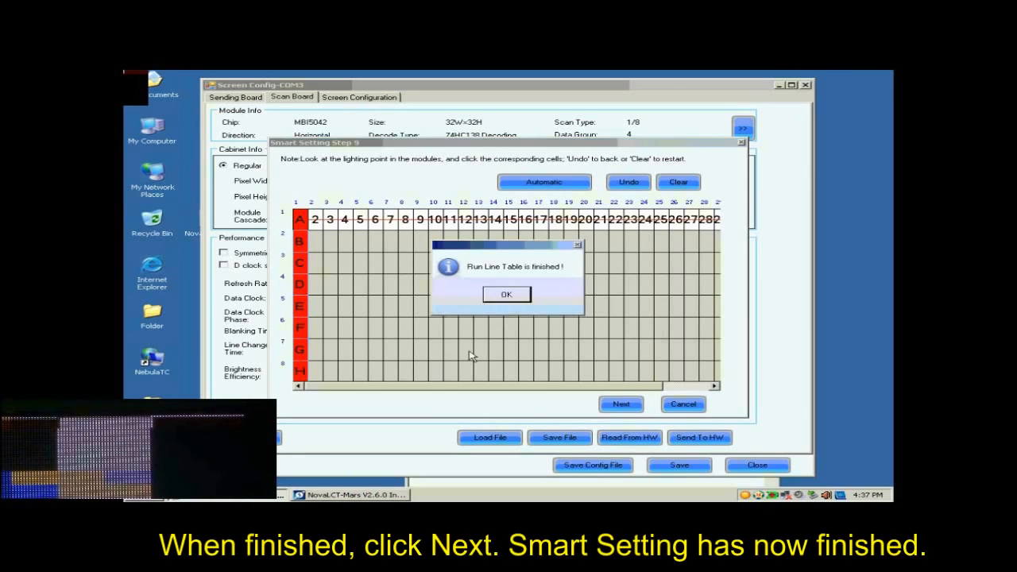
{"action": "left_click", "coordinate": [507, 296]}
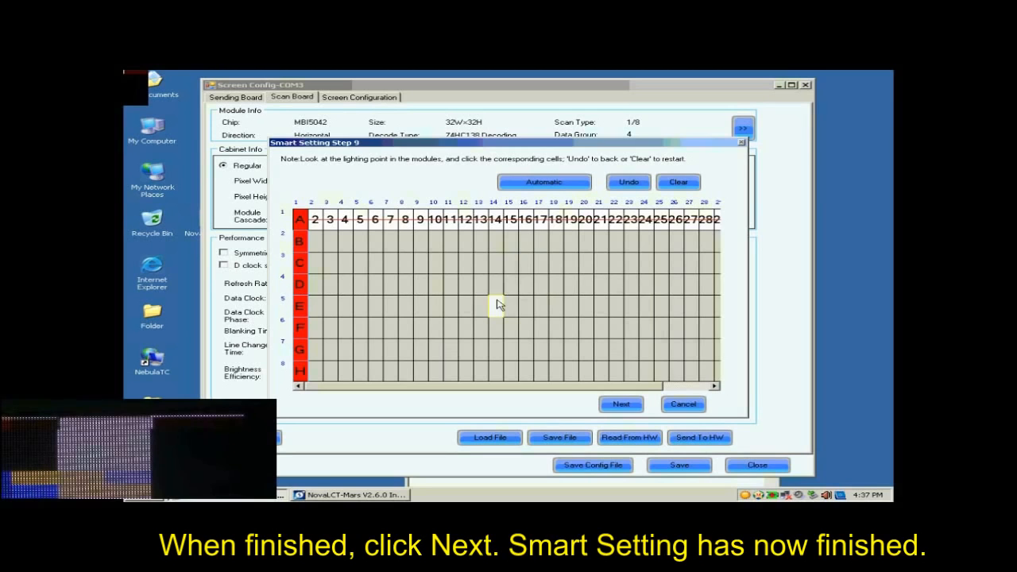
Complete Smart Setting without saving the module to a file and return to the scan board settings
{"action": "left_click", "coordinate": [621, 405]}
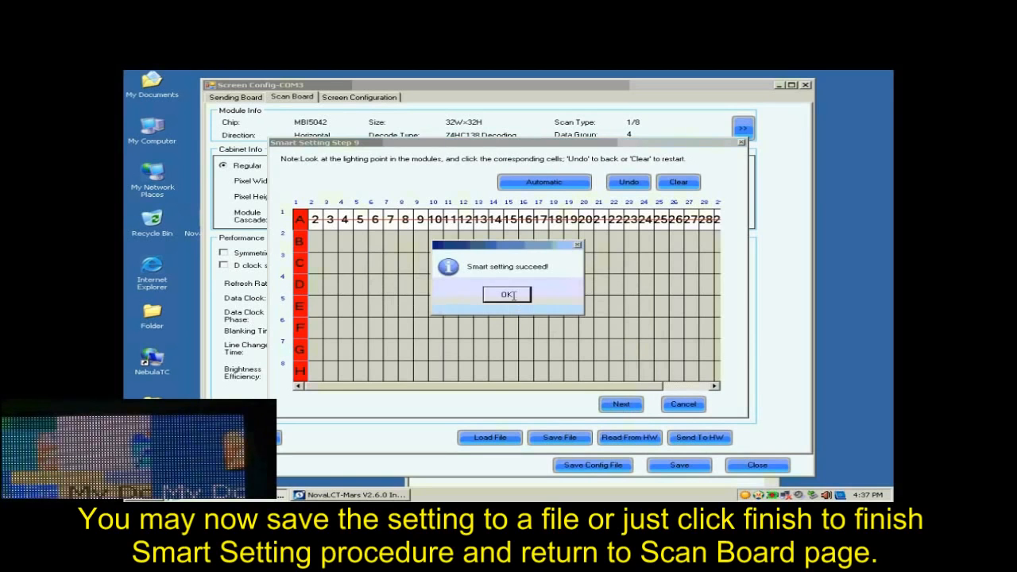
{"action": "left_click", "coordinate": [508, 296]}
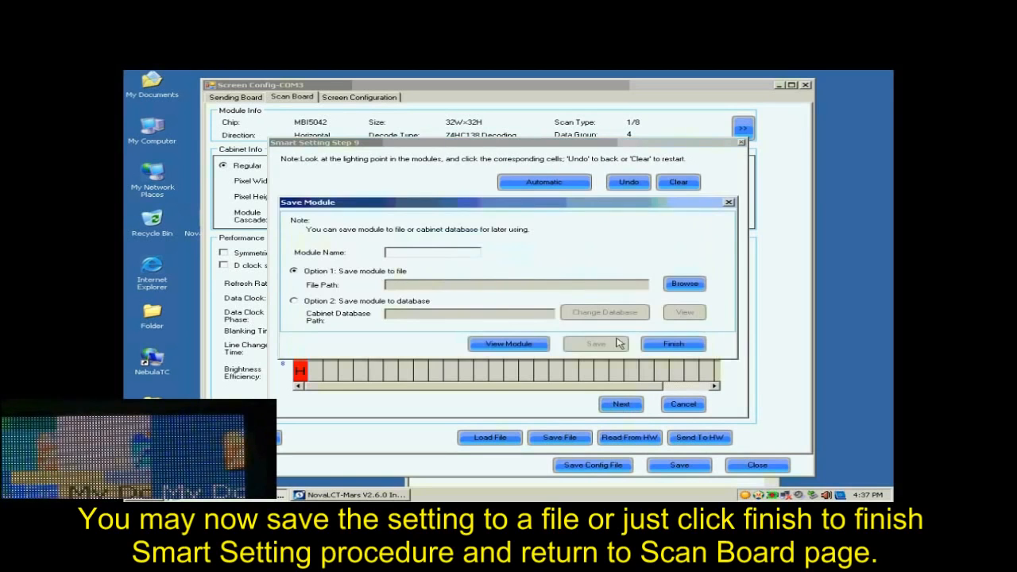
{"action": "left_click", "coordinate": [673, 346]}
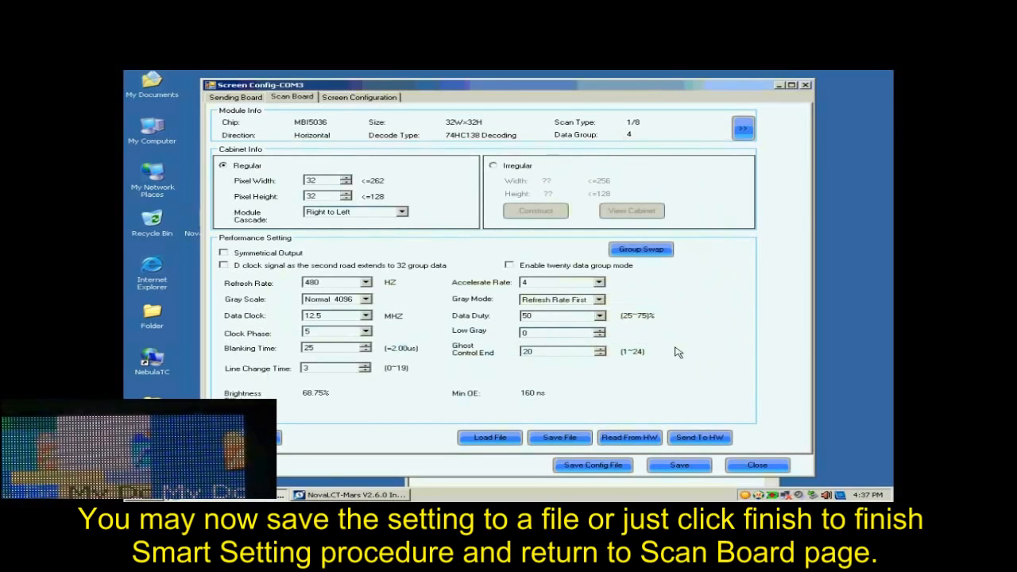
Set the regular cabinet's pixel width to 128 and pixel height to 128
{"action": "double_click", "coordinate": [325, 181]}
{"action": "type", "text": "128"}
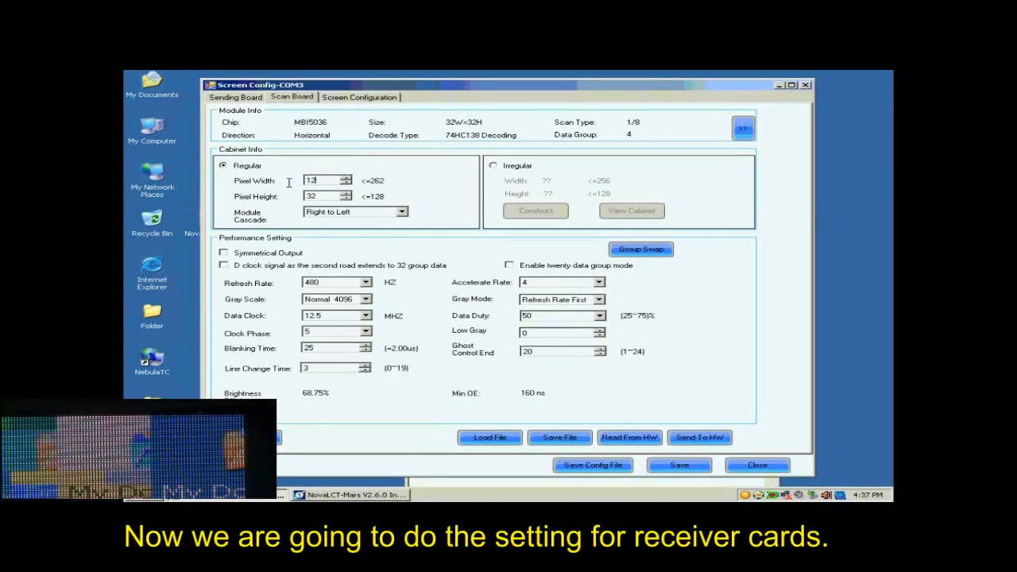
{"action": "double_click", "coordinate": [317, 197]}
{"action": "type", "text": "128"}
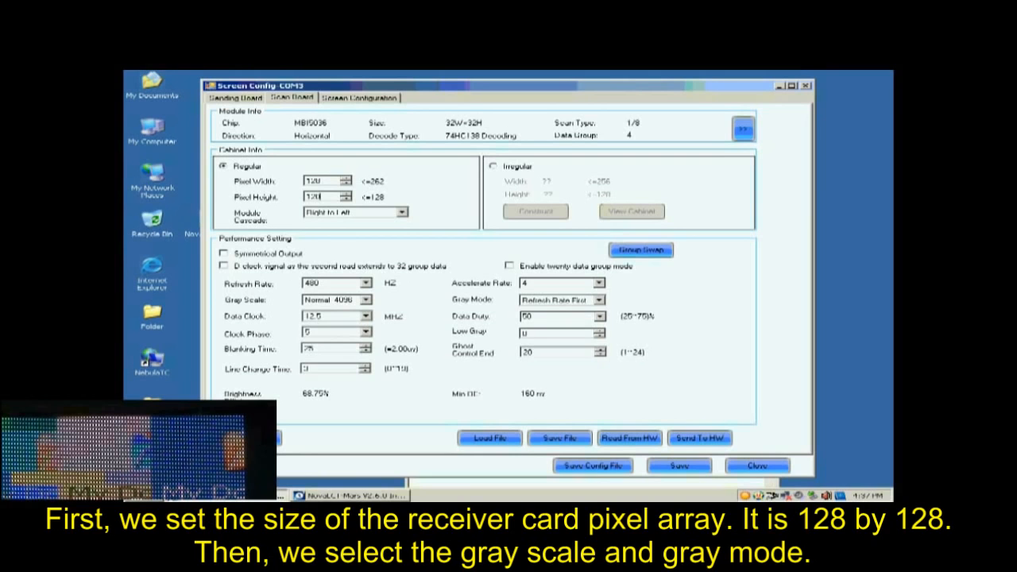
Set the scan board's Gray Scale to Normal 16384 and choose Refresh Rate First as the Gray Mode
{"action": "left_click", "coordinate": [366, 299]}
{"action": "left_click", "coordinate": [356, 353]}
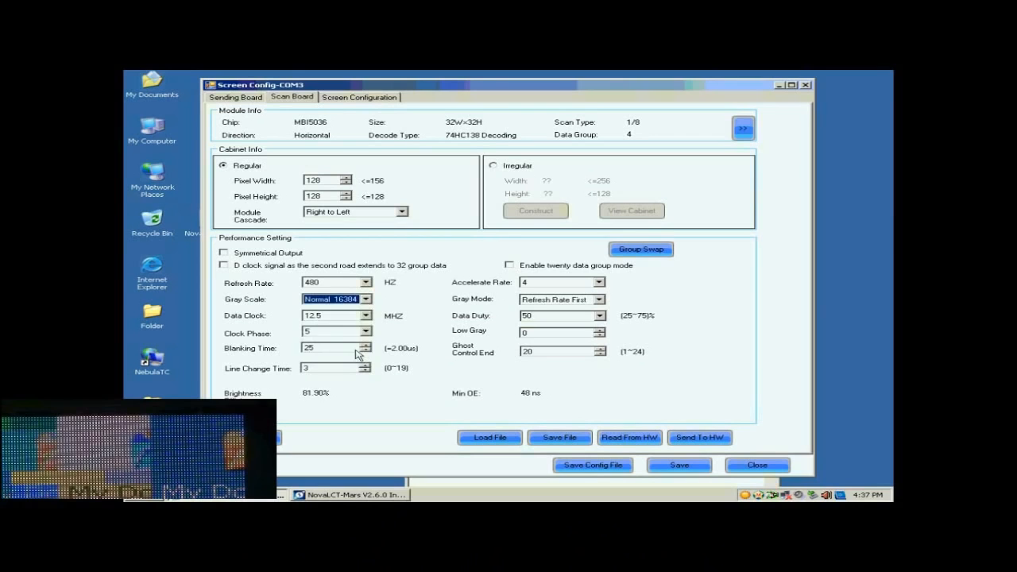
{"action": "left_click", "coordinate": [598, 300]}
{"action": "left_click", "coordinate": [575, 317]}
Set the Accelerate Rate to 16 and the Refresh Rate to 2880 Hz
{"action": "left_click", "coordinate": [600, 284]}
{"action": "left_click", "coordinate": [561, 322]}
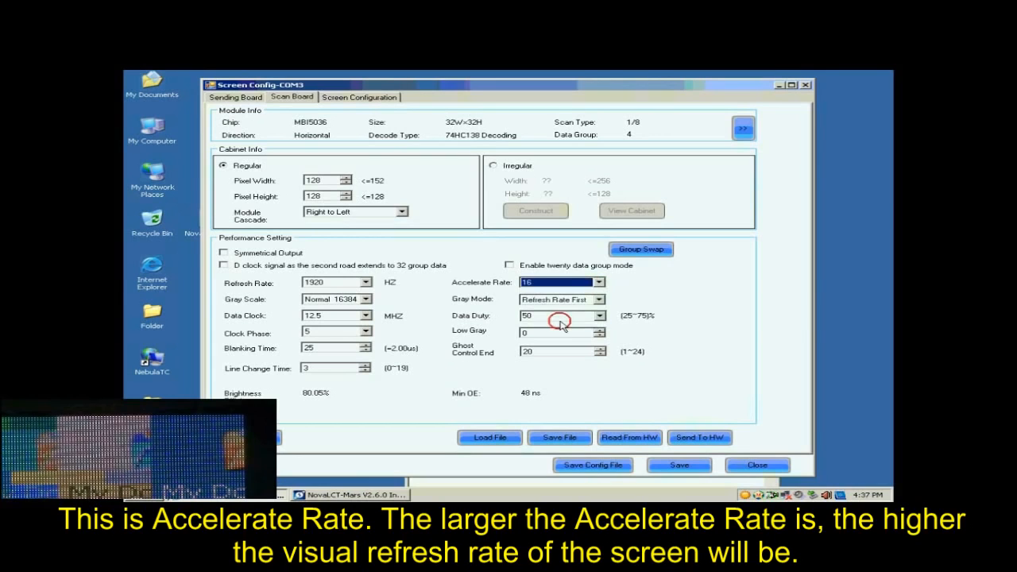
{"action": "left_click", "coordinate": [365, 283]}
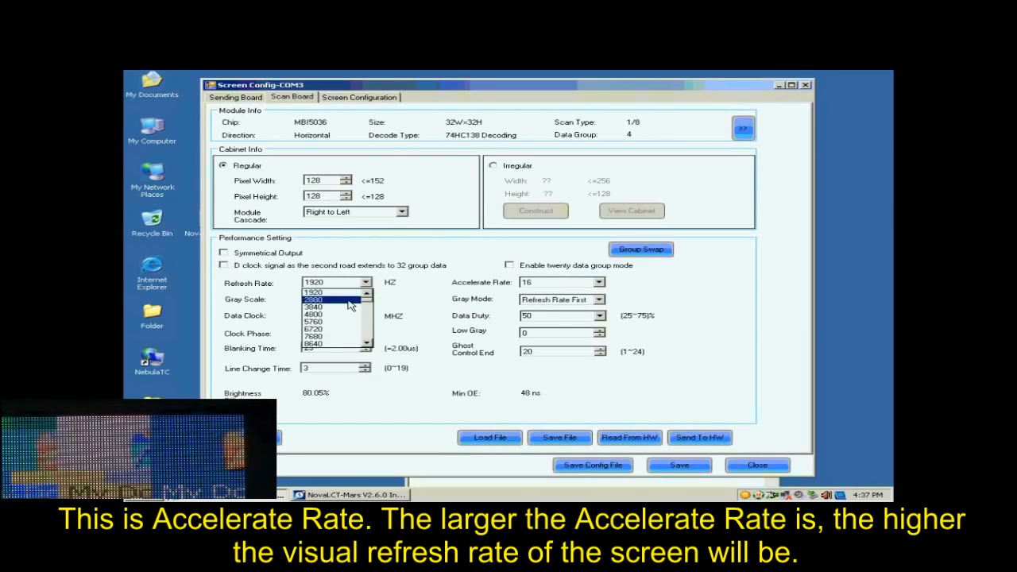
{"action": "left_click", "coordinate": [350, 300]}
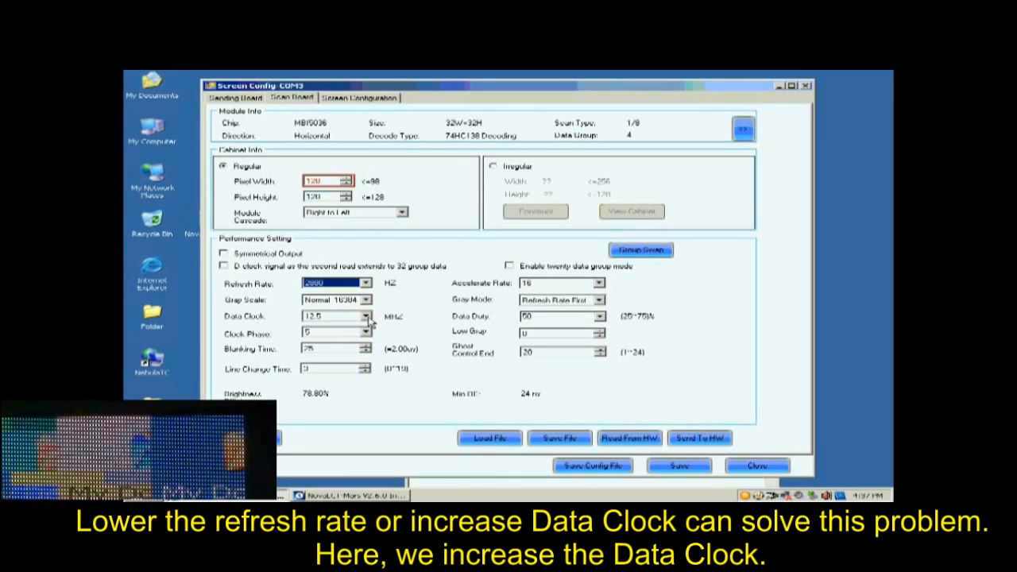
Raise the Data Clock to 17.9 MHz and send the parameters to all scan boards
{"action": "left_click", "coordinate": [366, 316]}
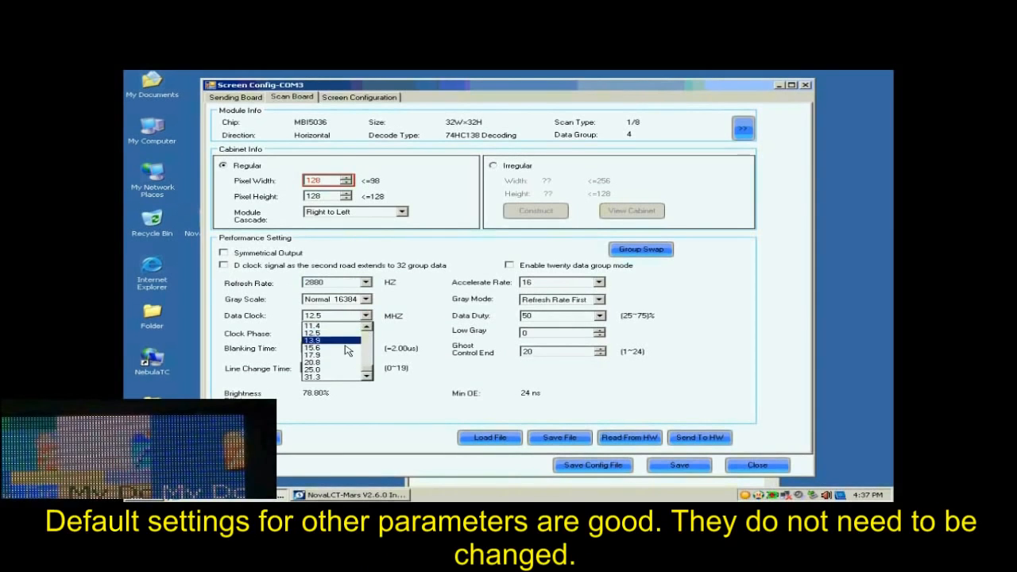
{"action": "left_click", "coordinate": [340, 355]}
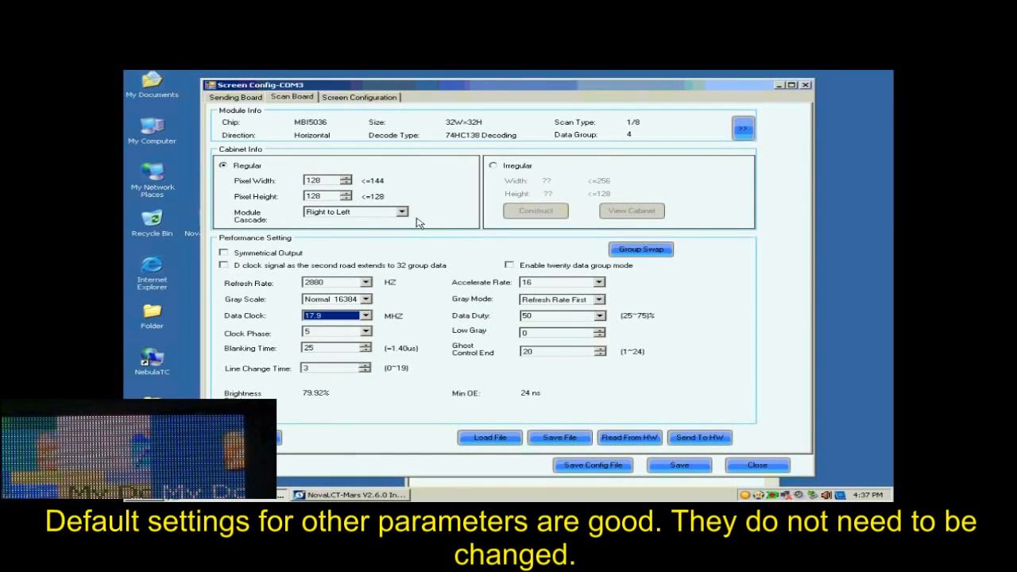
{"action": "left_click", "coordinate": [693, 438]}
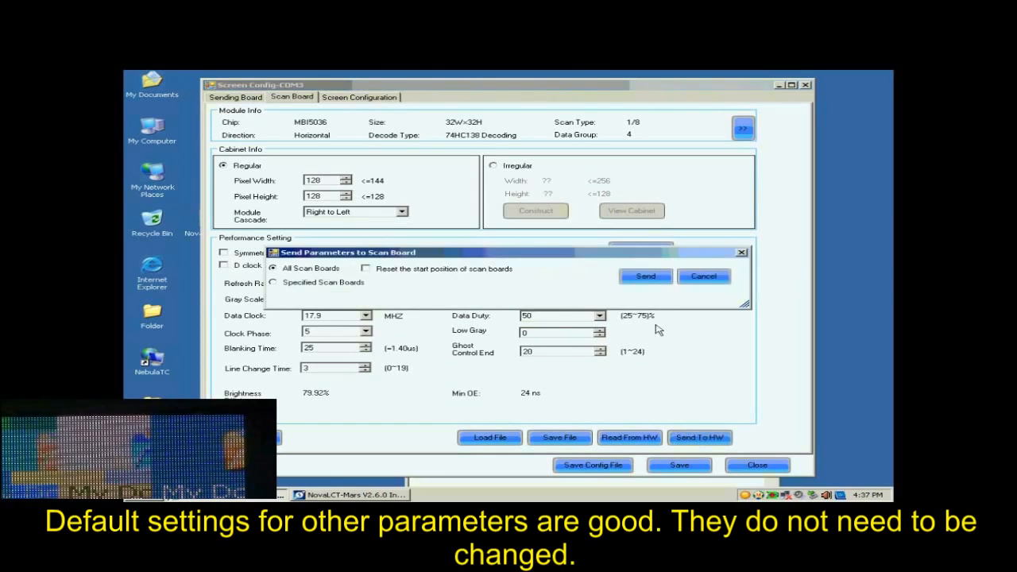
{"action": "left_click", "coordinate": [645, 276]}
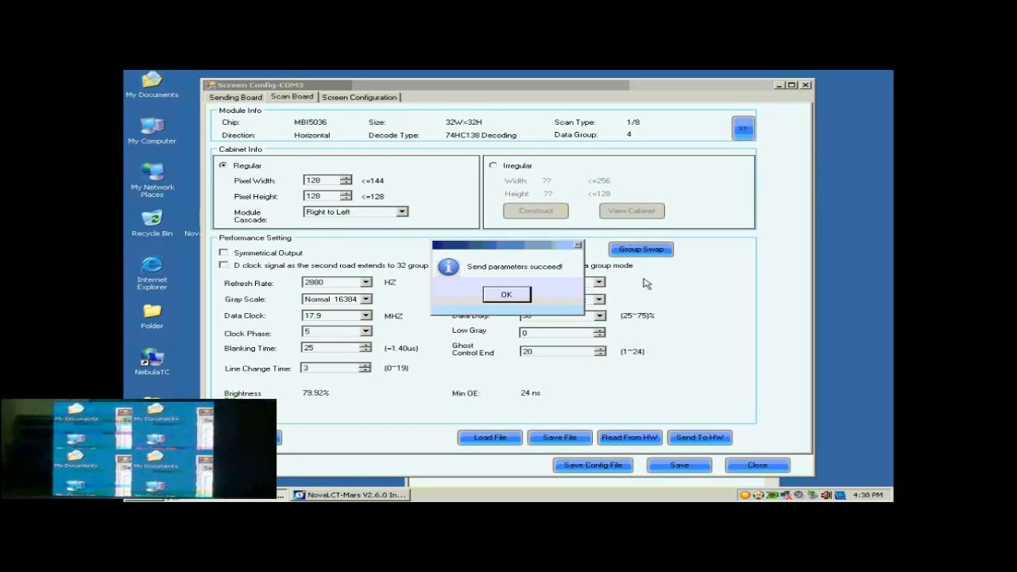
{"action": "left_click", "coordinate": [504, 294]}
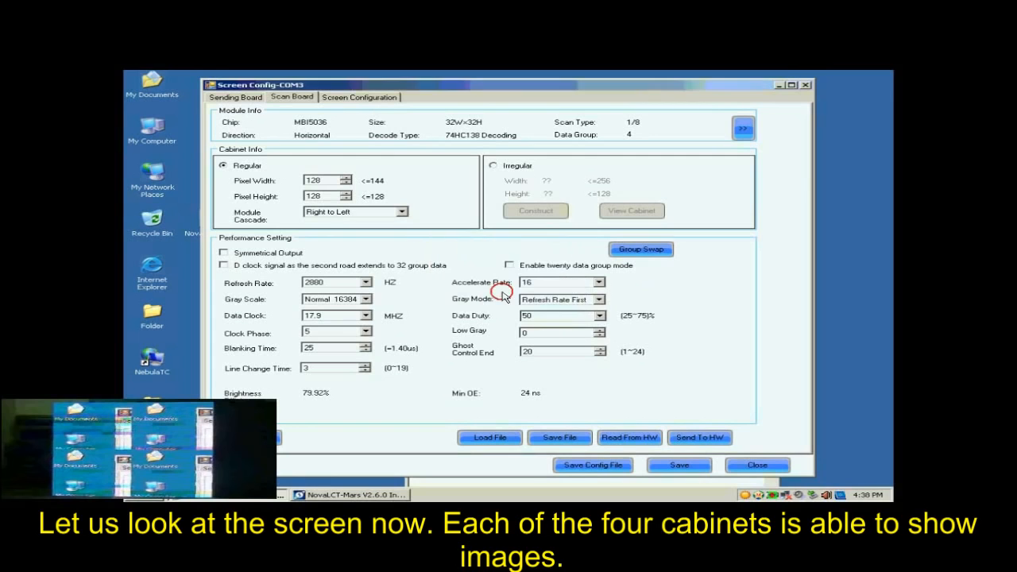
Change the Clock Phase to 1 and resend the parameters to all scan boards
{"action": "left_click", "coordinate": [366, 333]}
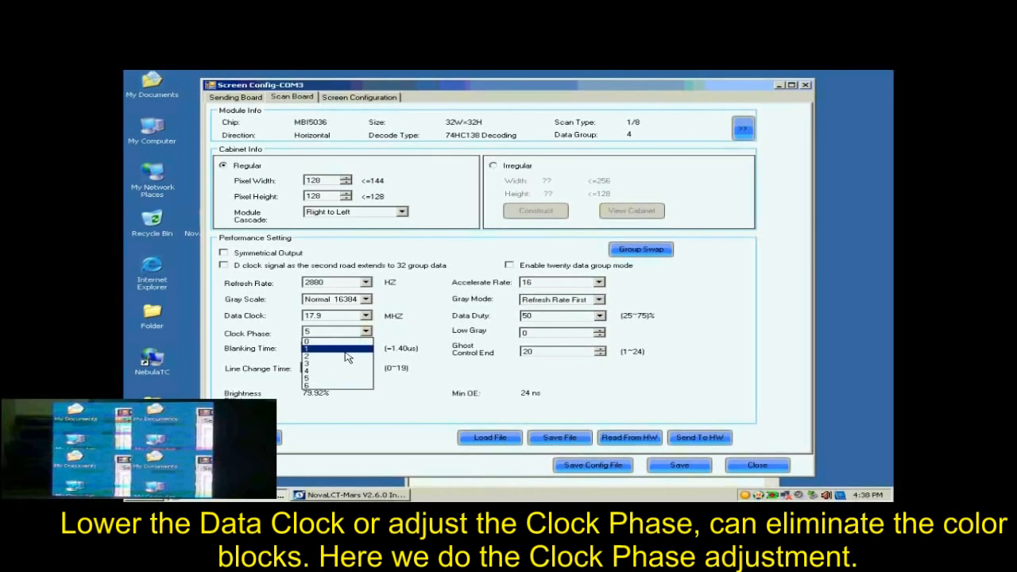
{"action": "left_click", "coordinate": [346, 349]}
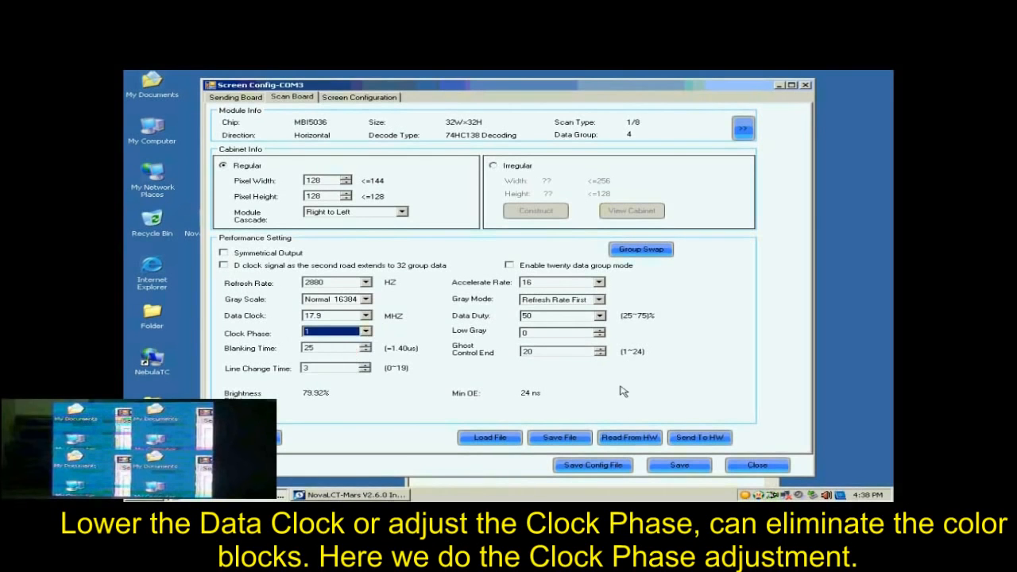
{"action": "left_click", "coordinate": [692, 437]}
{"action": "left_click", "coordinate": [645, 276]}
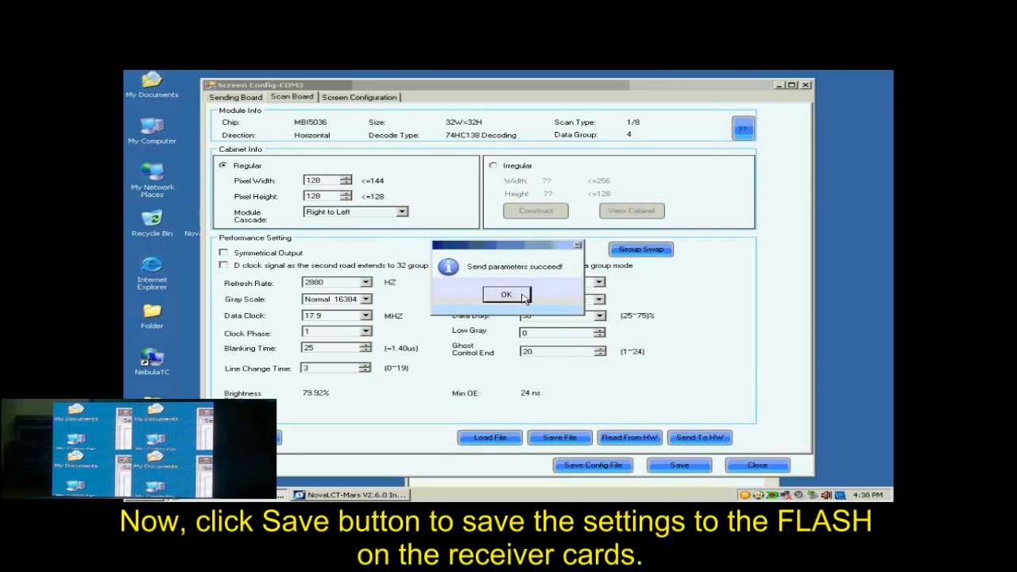
{"action": "left_click", "coordinate": [522, 296]}
Save the scan board settings permanently to the hardware
{"action": "left_click", "coordinate": [671, 465]}
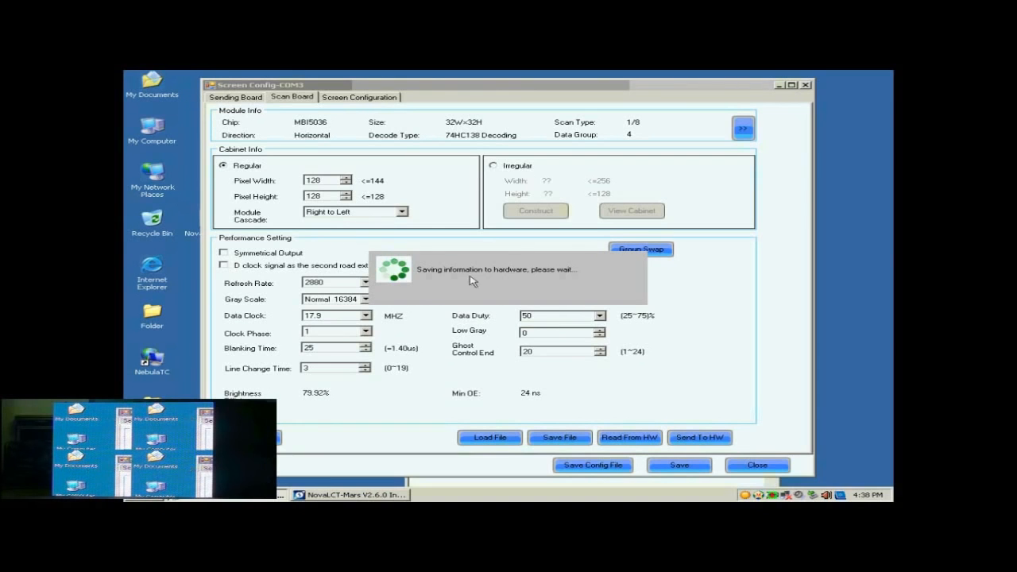
{"action": "left_click", "coordinate": [513, 294]}
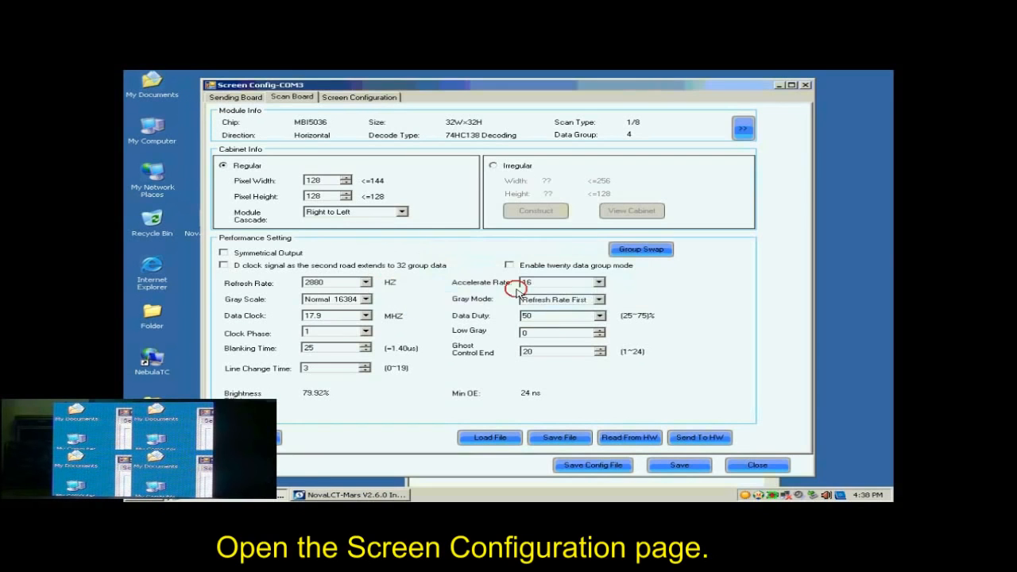
Start configuring Screen1 as a Standard Screen on port 1 of sending board 1
{"action": "left_click", "coordinate": [346, 99]}
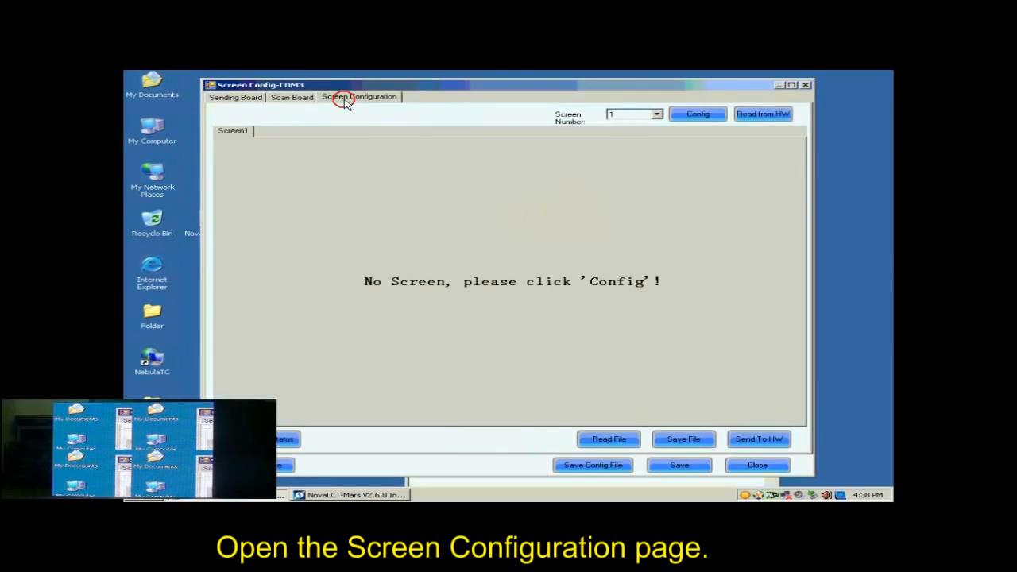
{"action": "left_click", "coordinate": [699, 116]}
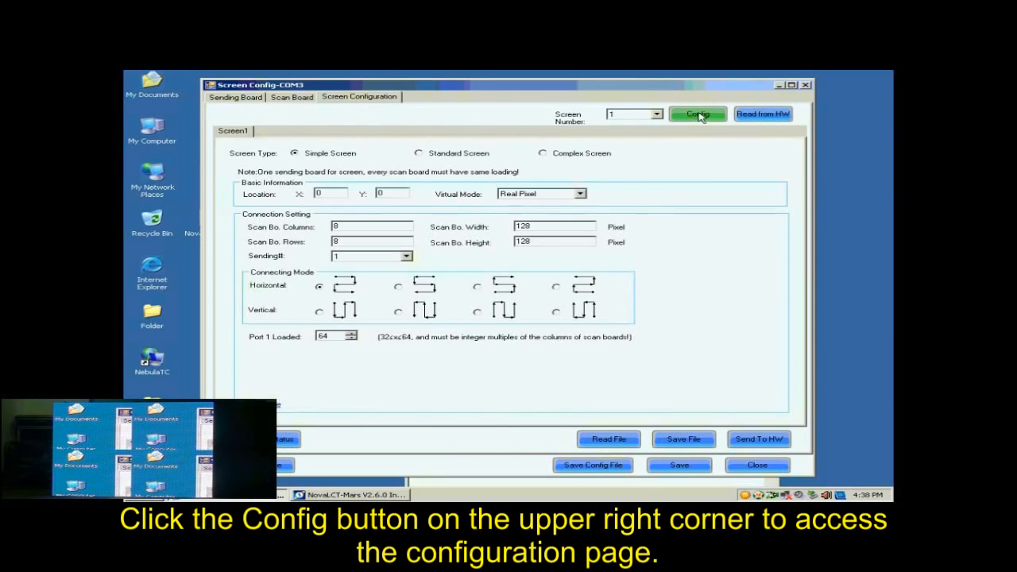
{"action": "left_click", "coordinate": [419, 154]}
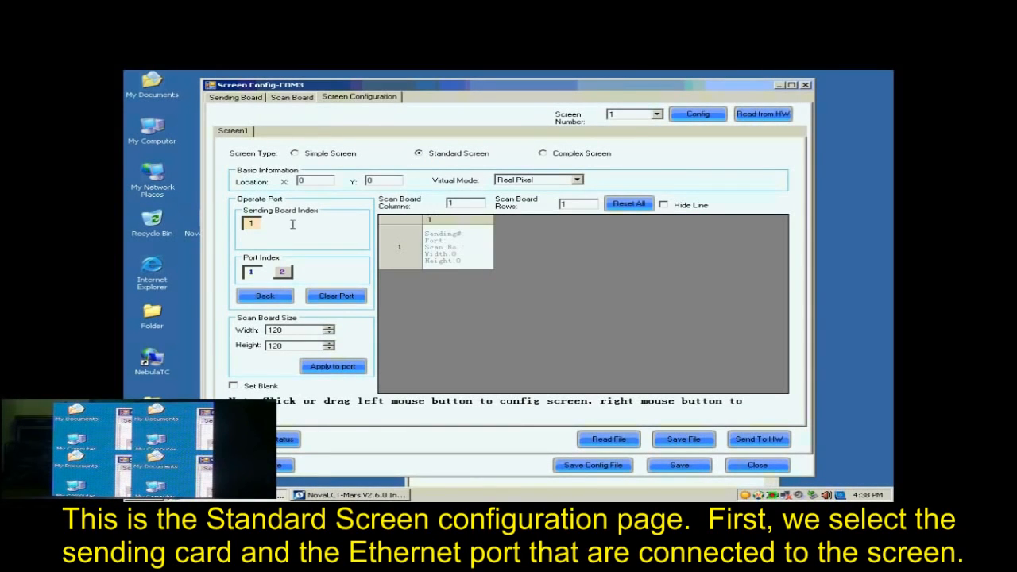
{"action": "left_click", "coordinate": [252, 273]}
Set the scan board array to 2 columns and 2 rows and reset the grid to that layout
{"action": "double_click", "coordinate": [451, 203]}
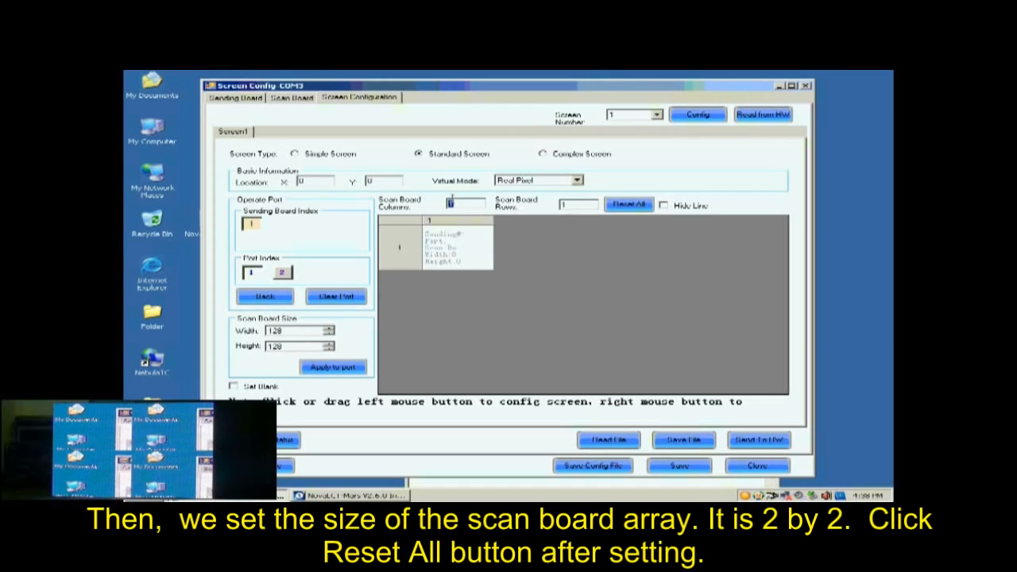
{"action": "type", "text": "2"}
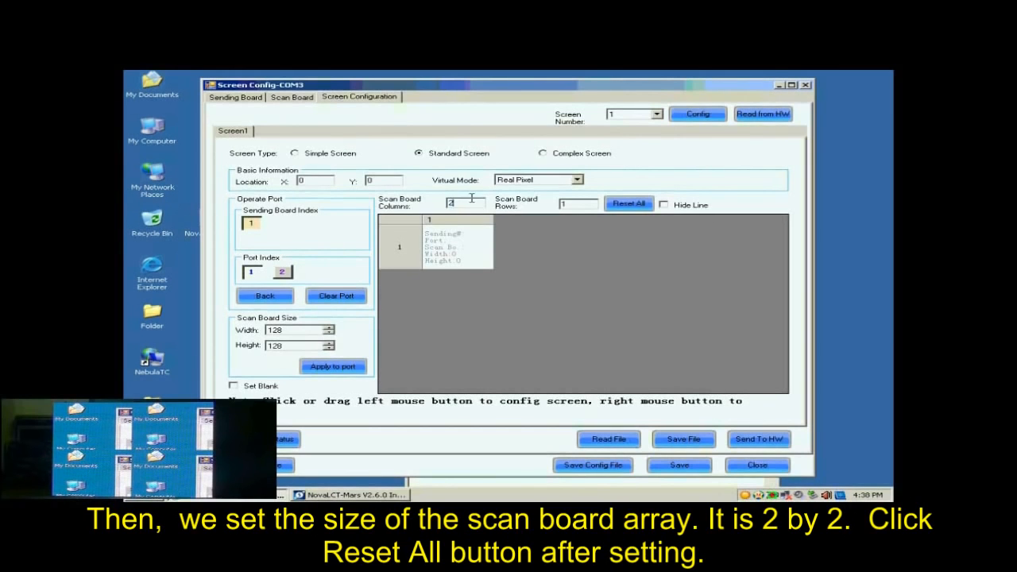
{"action": "left_click", "coordinate": [578, 204]}
{"action": "type", "text": "2"}
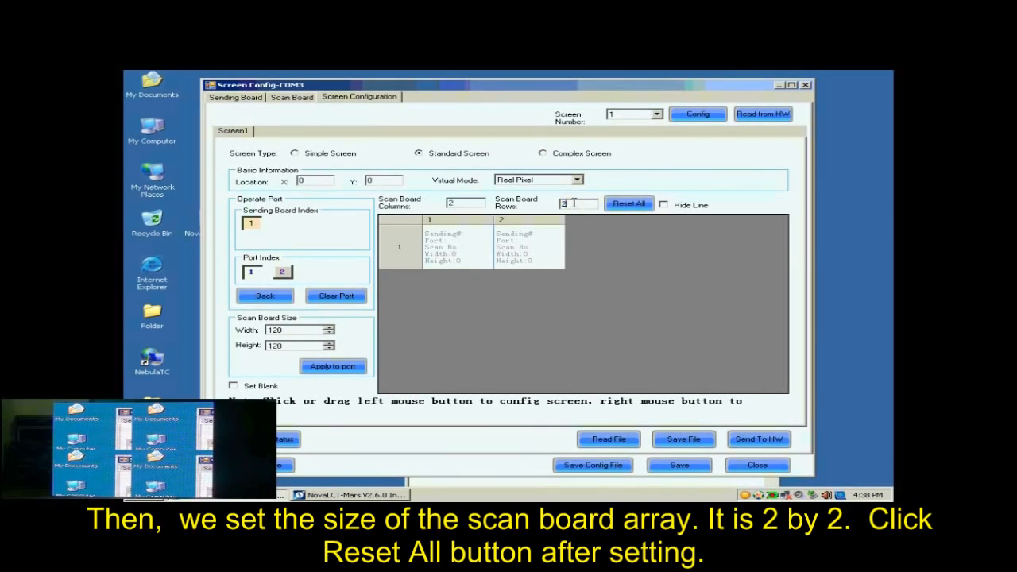
{"action": "left_click", "coordinate": [617, 203]}
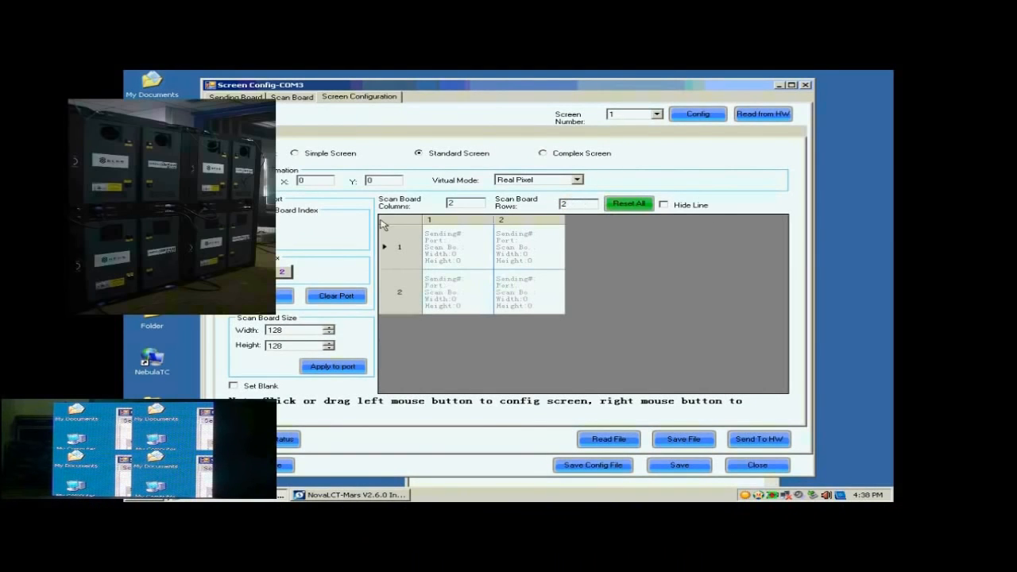
Assign the 128 by 128 scan boards in cabling order: row 1 column 2, row 1 column 1, row 2 column 1, row 2 column 2
{"action": "left_click", "coordinate": [273, 330]}
{"action": "left_click", "coordinate": [274, 347]}
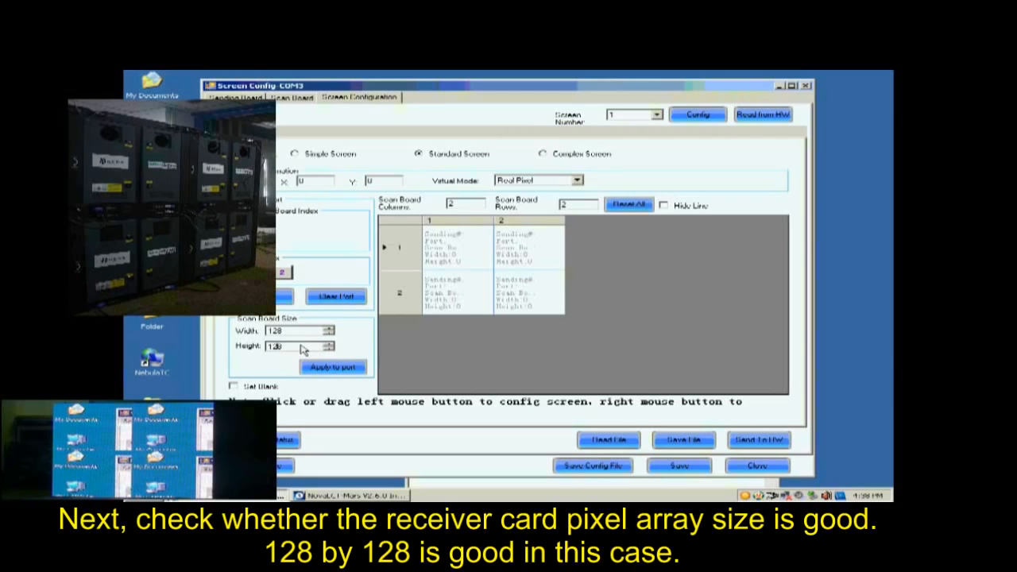
{"action": "left_click", "coordinate": [512, 249]}
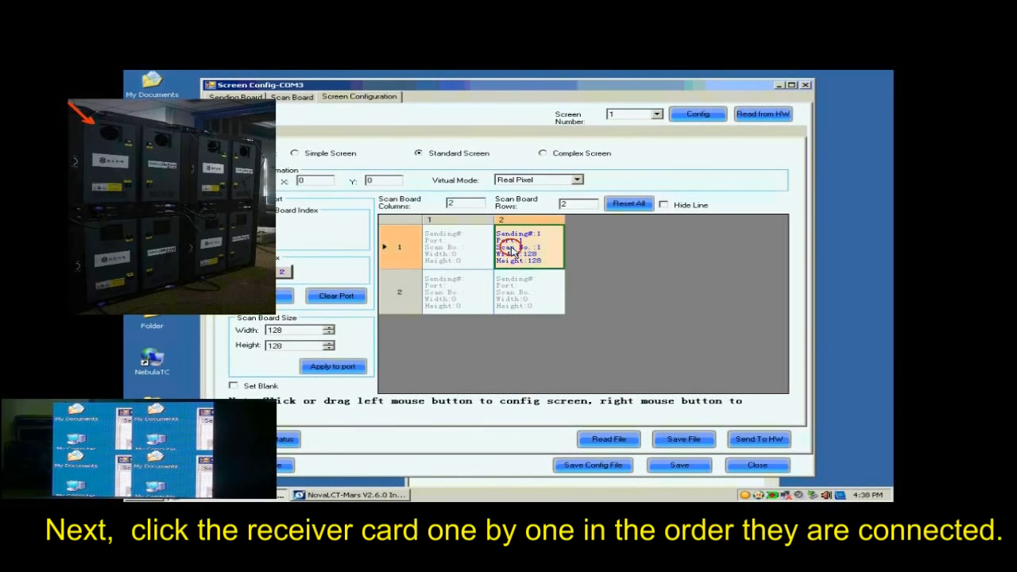
{"action": "left_click", "coordinate": [467, 251]}
{"action": "left_click", "coordinate": [471, 287]}
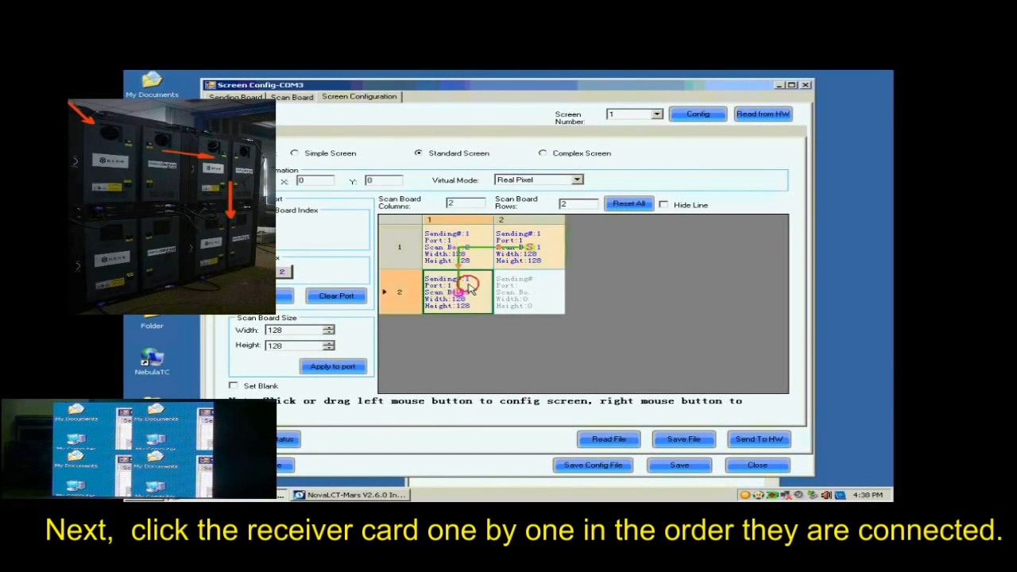
{"action": "left_click", "coordinate": [540, 294]}
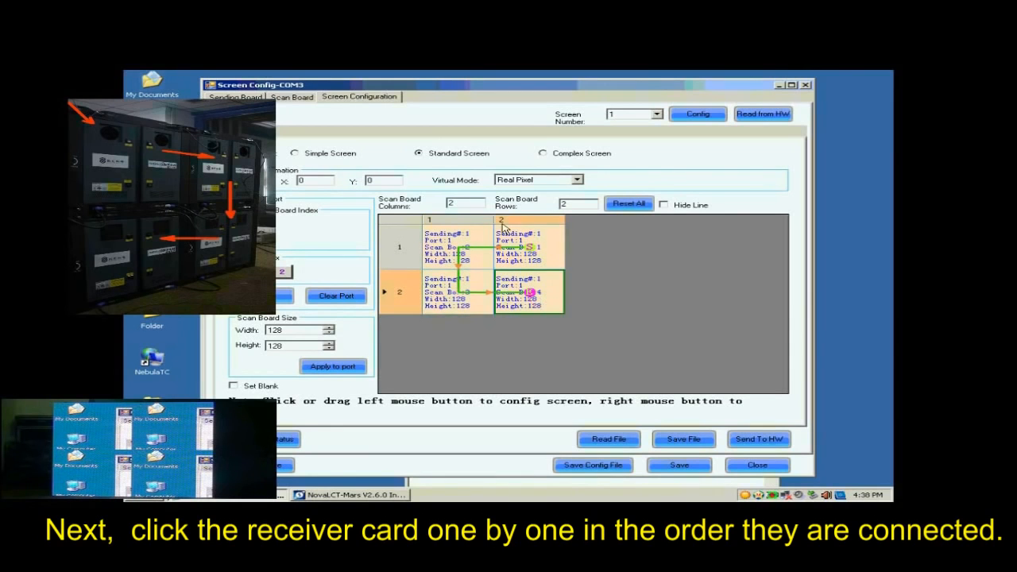
Send the screen connection layout to the hardware and save it there permanently
{"action": "left_click", "coordinate": [751, 442]}
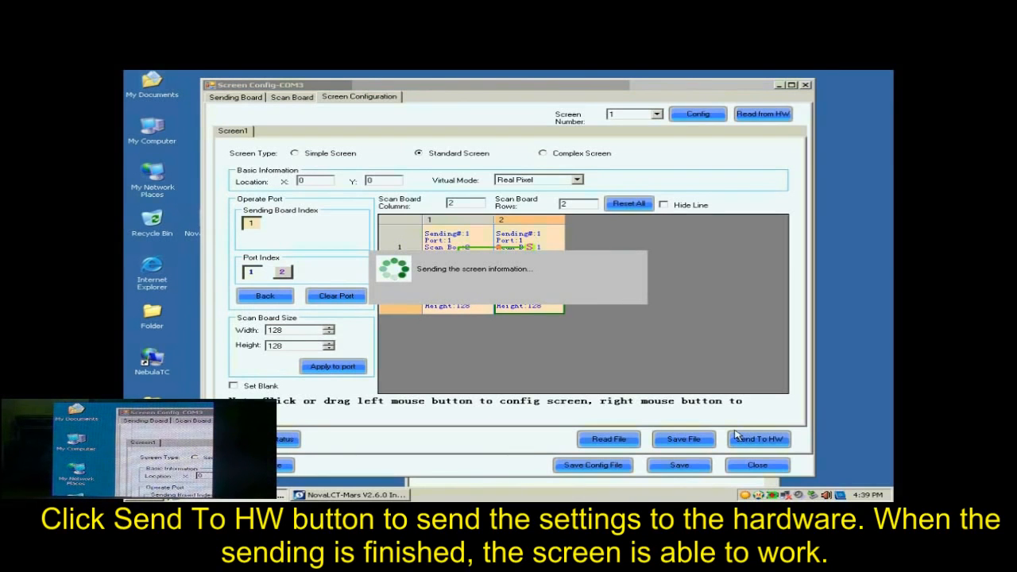
{"action": "left_click", "coordinate": [522, 292]}
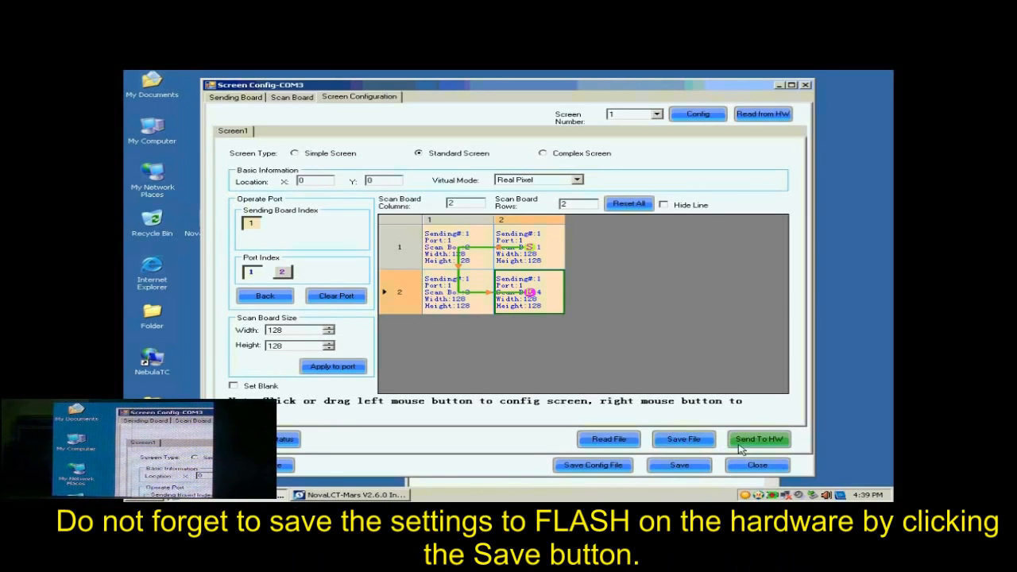
{"action": "left_click", "coordinate": [700, 467]}
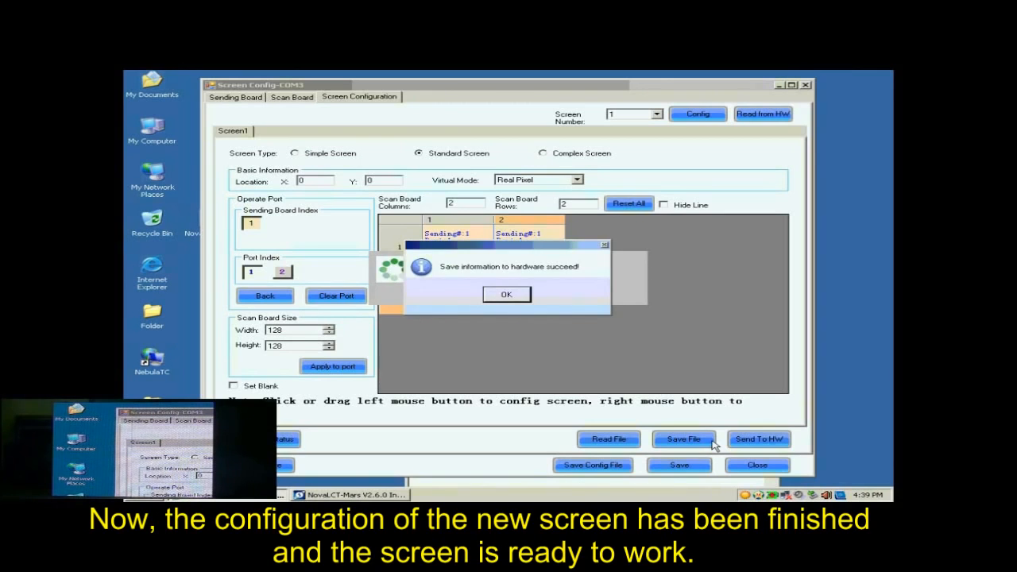
{"action": "left_click", "coordinate": [523, 296]}
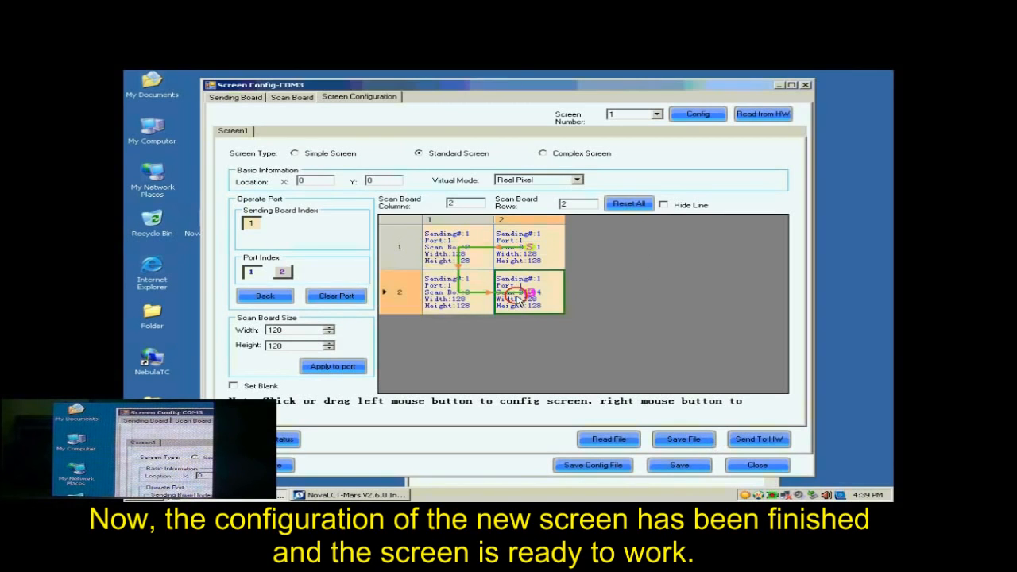
Save the system configuration to the desktop as a System Profiles file named "buckup data"
{"action": "left_click", "coordinate": [596, 467]}
{"action": "left_click", "coordinate": [496, 334]}
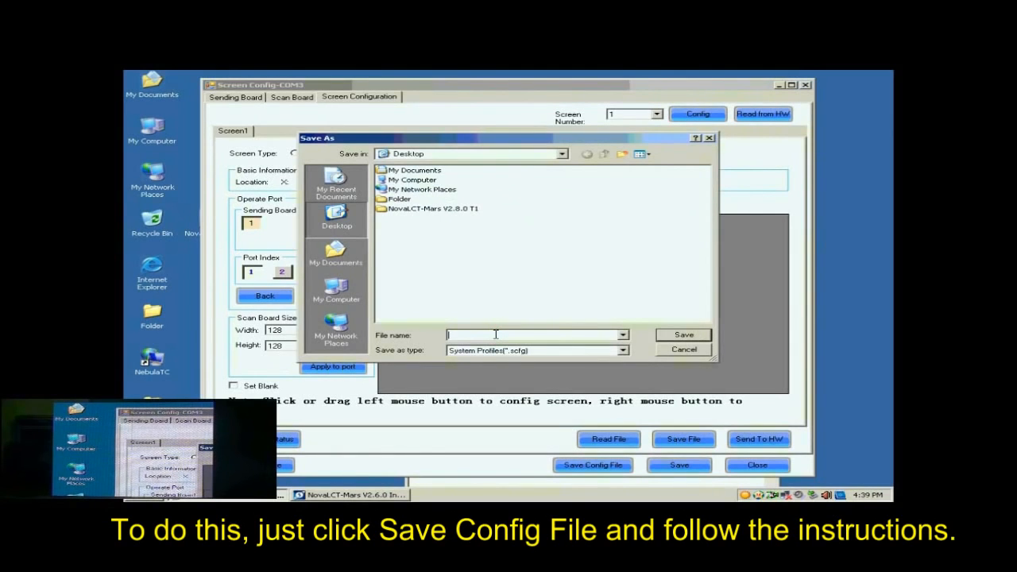
{"action": "type", "text": "buck"}
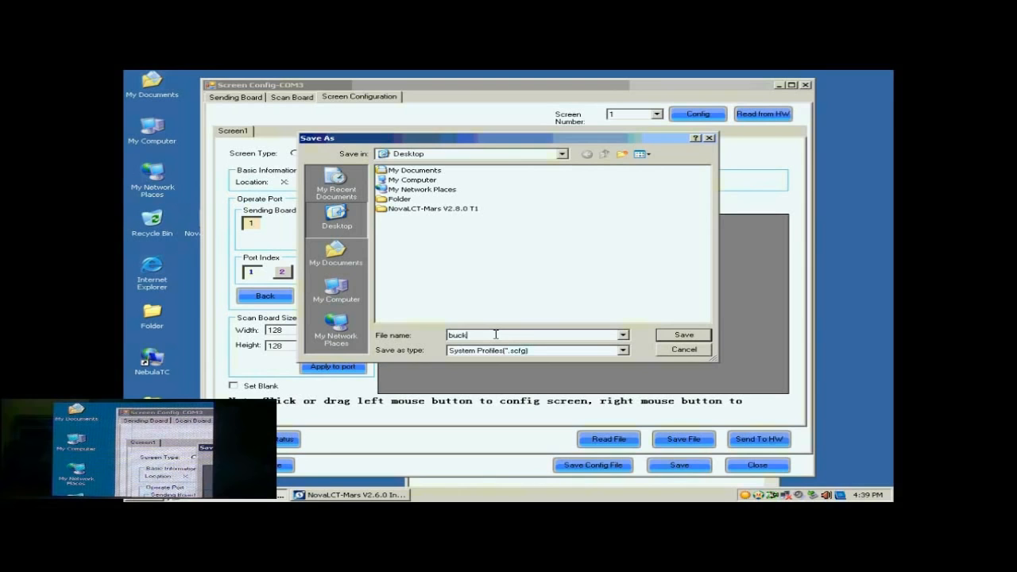
{"action": "type", "text": "up data"}
{"action": "left_click", "coordinate": [678, 334]}
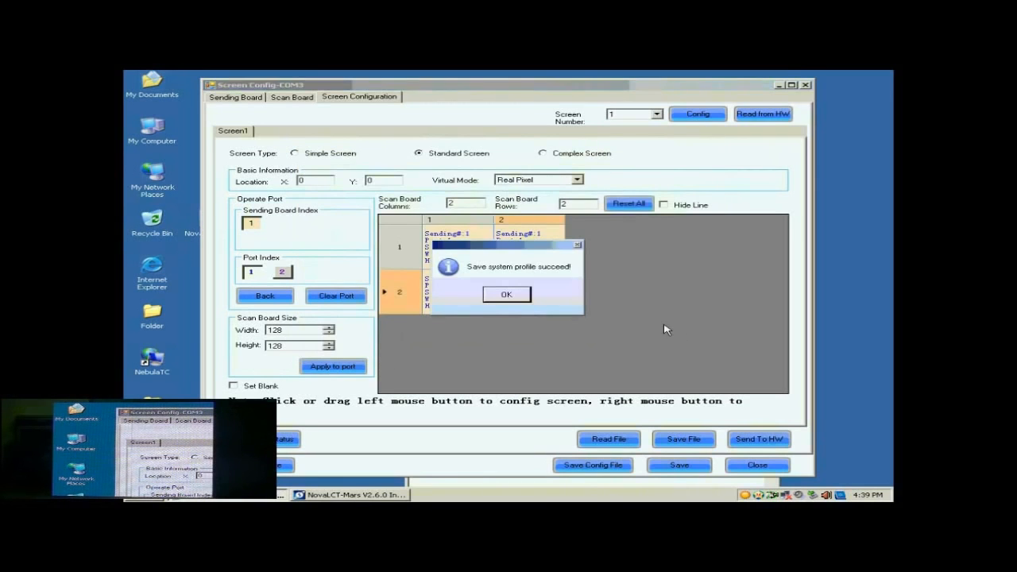
{"action": "left_click", "coordinate": [515, 294]}
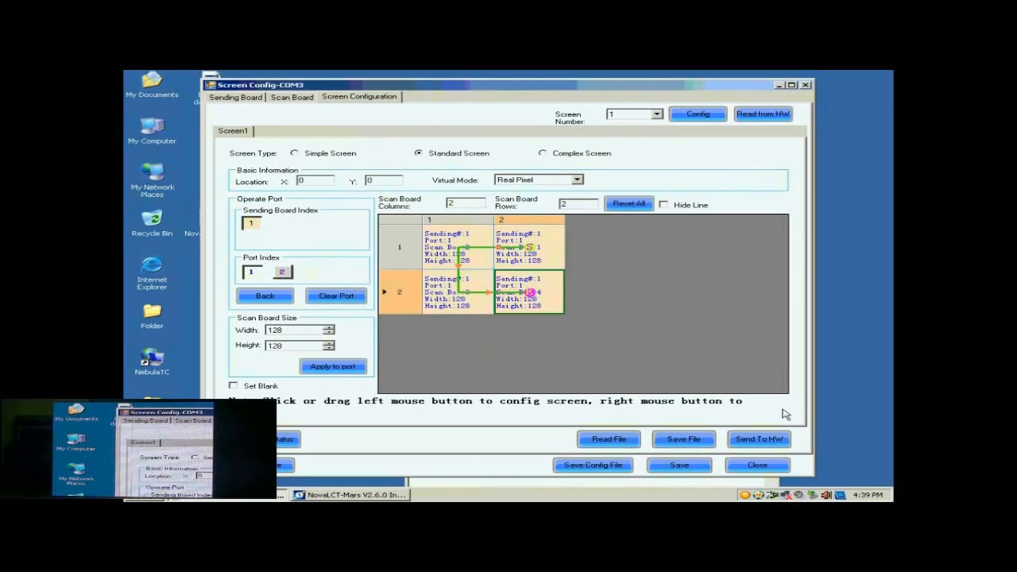
Close the screen configuration window and configure the display by loading the configuration file "buckup data.scfg" from the desktop
{"action": "left_click", "coordinate": [761, 467]}
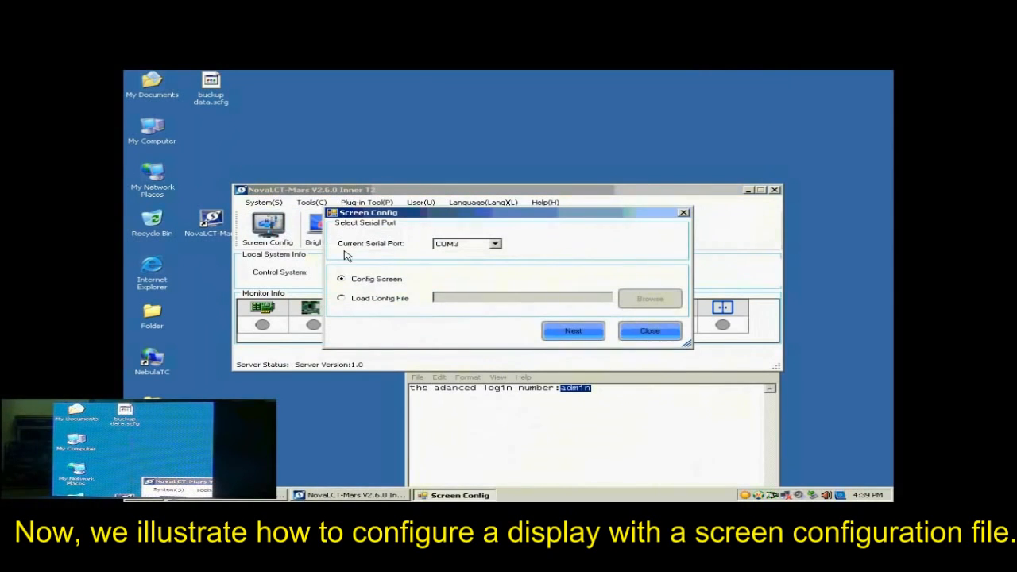
{"action": "left_click", "coordinate": [378, 300]}
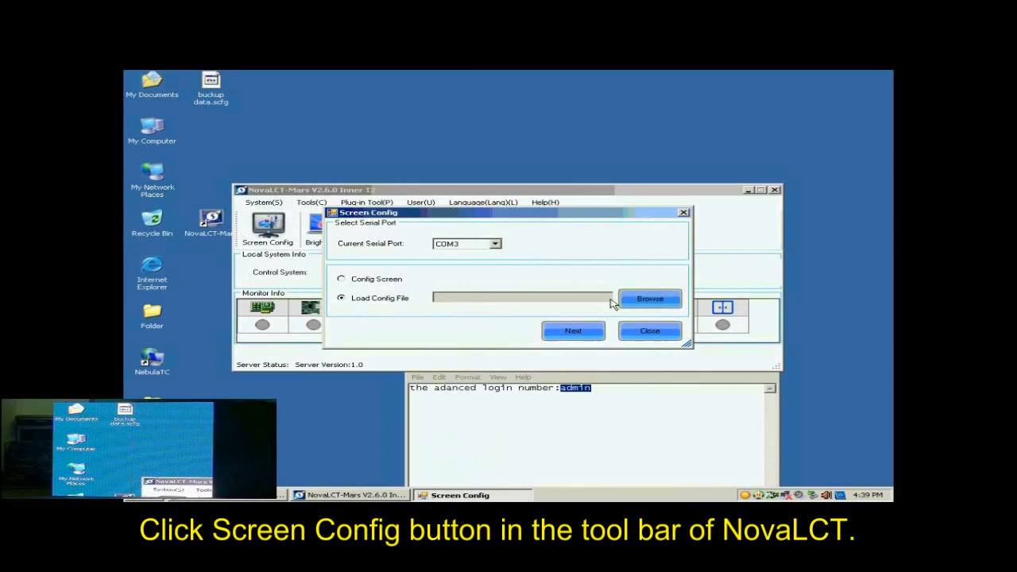
{"action": "left_click", "coordinate": [650, 299]}
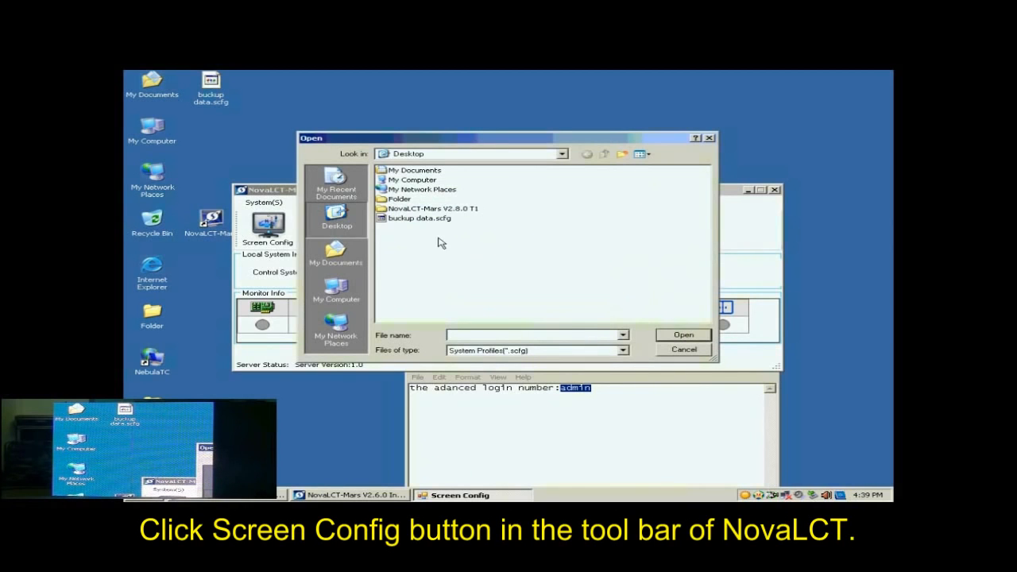
{"action": "left_click", "coordinate": [421, 219]}
{"action": "left_click", "coordinate": [685, 337]}
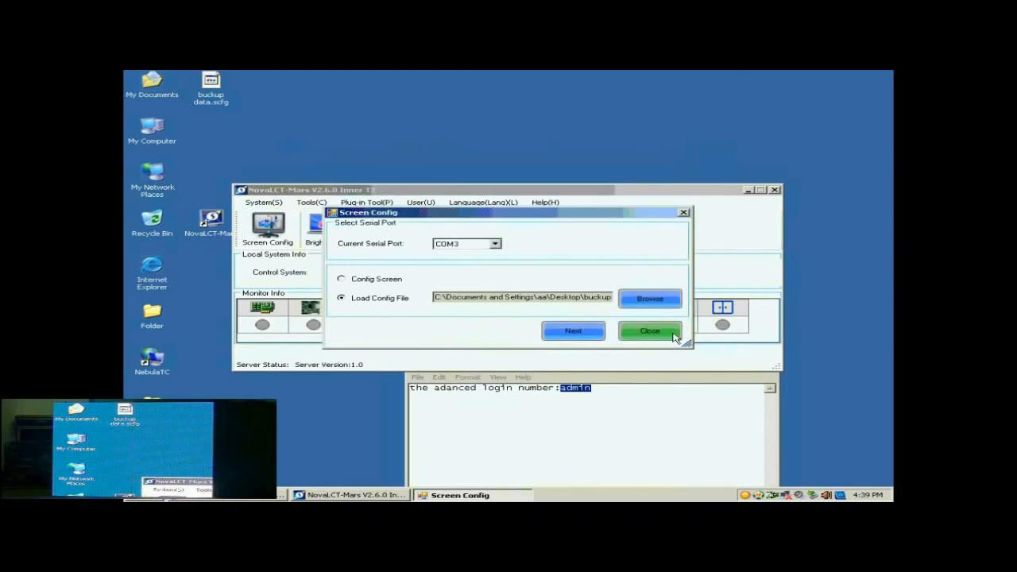
{"action": "left_click", "coordinate": [580, 333]}
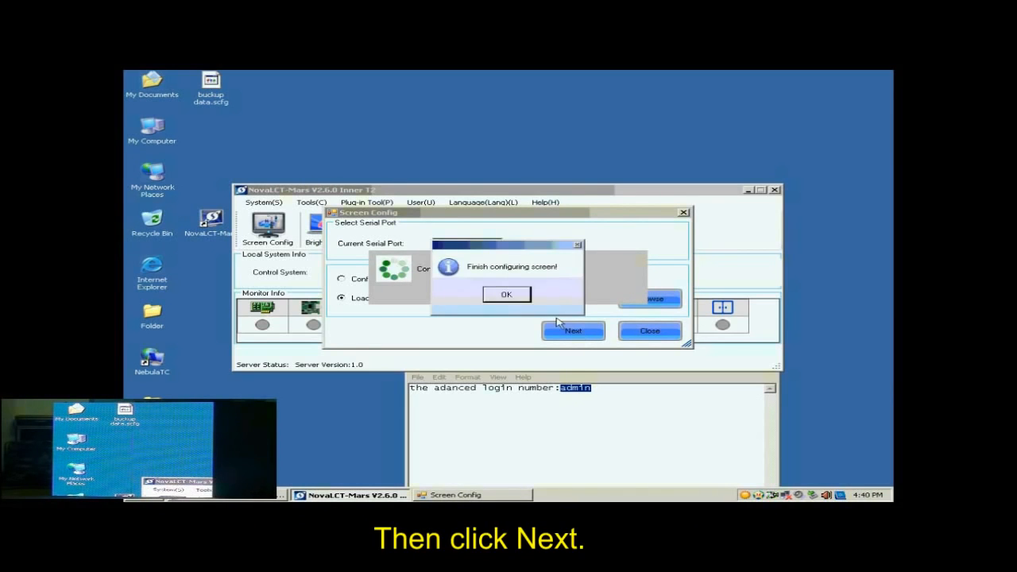
{"action": "left_click", "coordinate": [517, 295]}
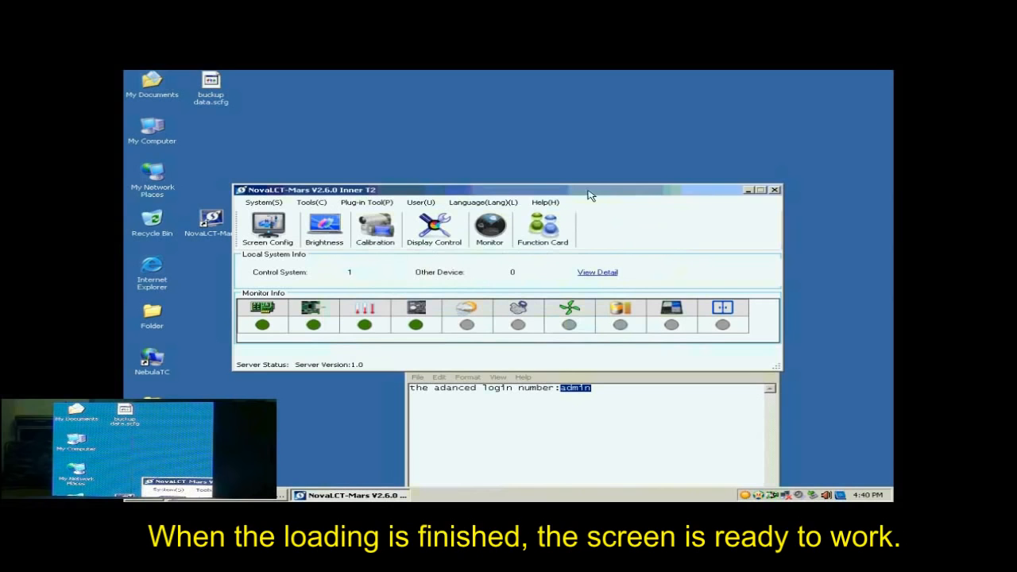